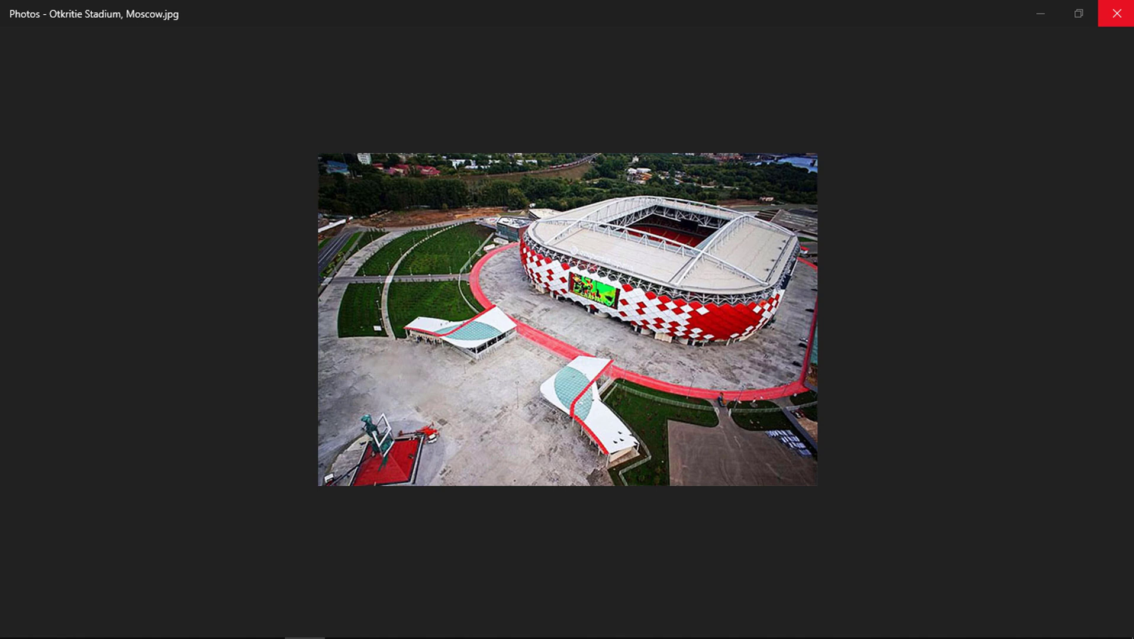
Close the Photos viewer showing Otkritie Stadium, Moscow.jpg
left_click(1115, 13)
left_click(576, 357)
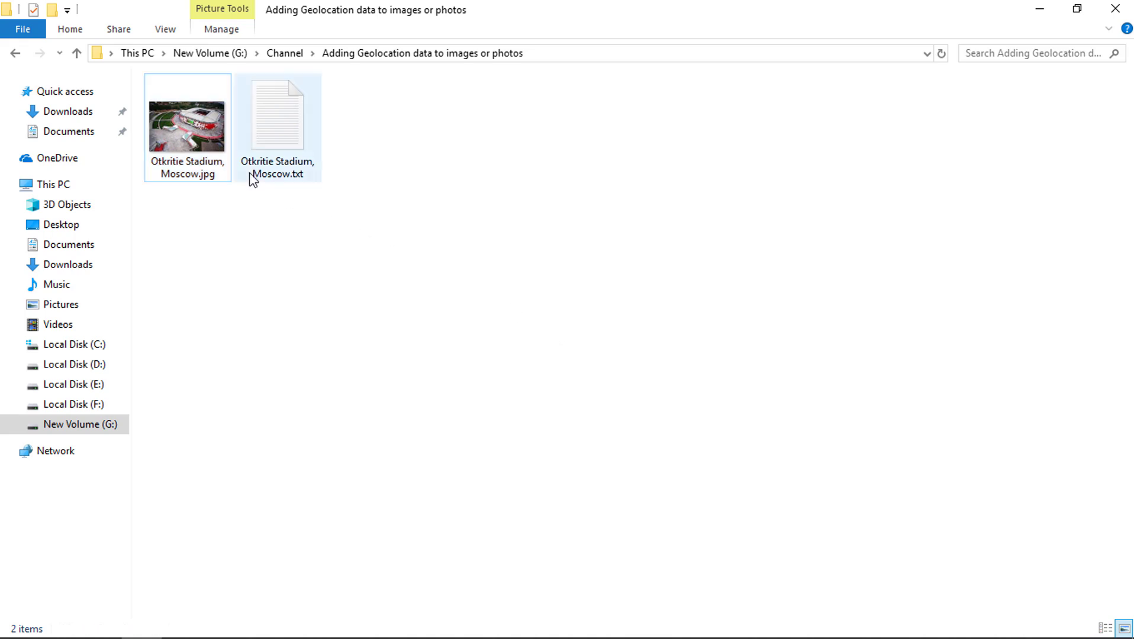
left_click(191, 166)
right_click(188, 161)
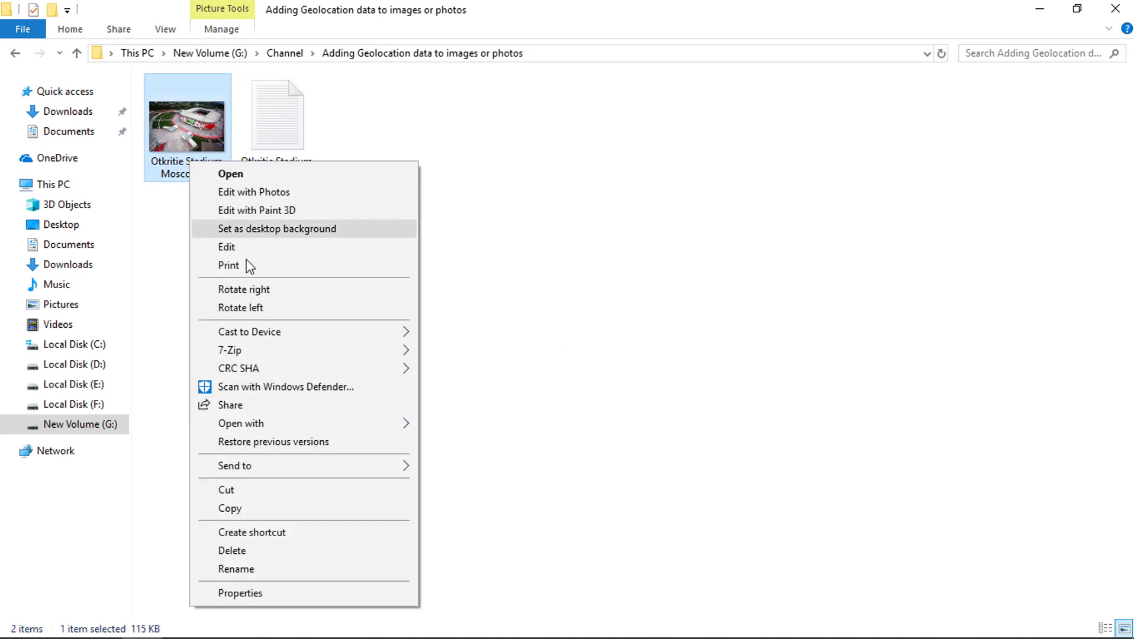
left_click(290, 593)
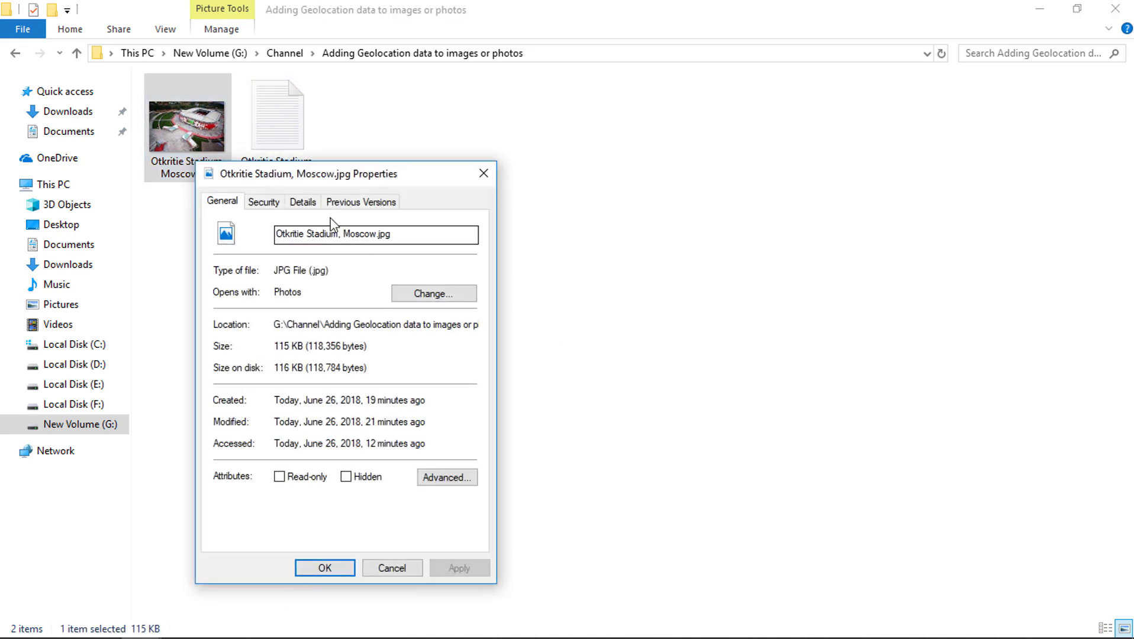
left_click(301, 201)
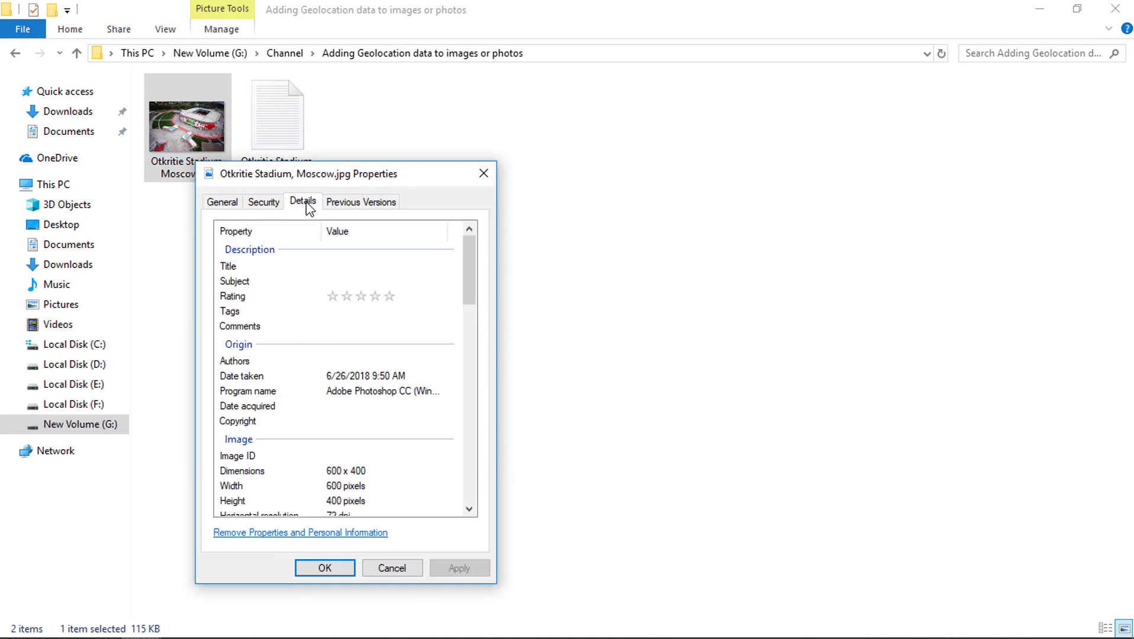
left_click_drag(470, 289, 462, 491)
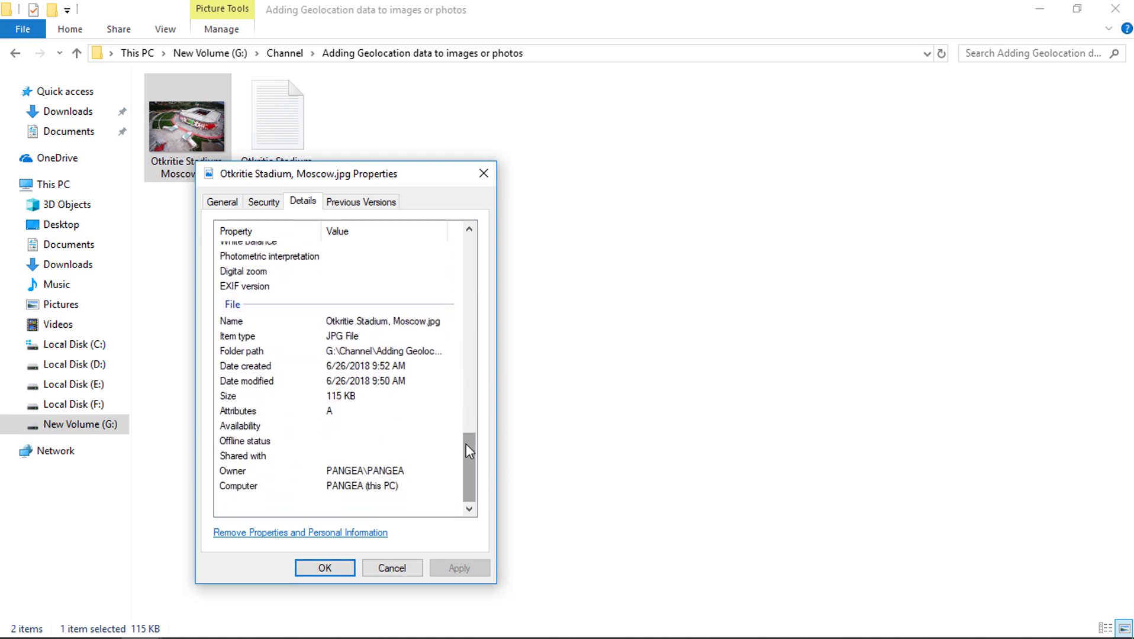
left_click_drag(466, 443, 469, 355)
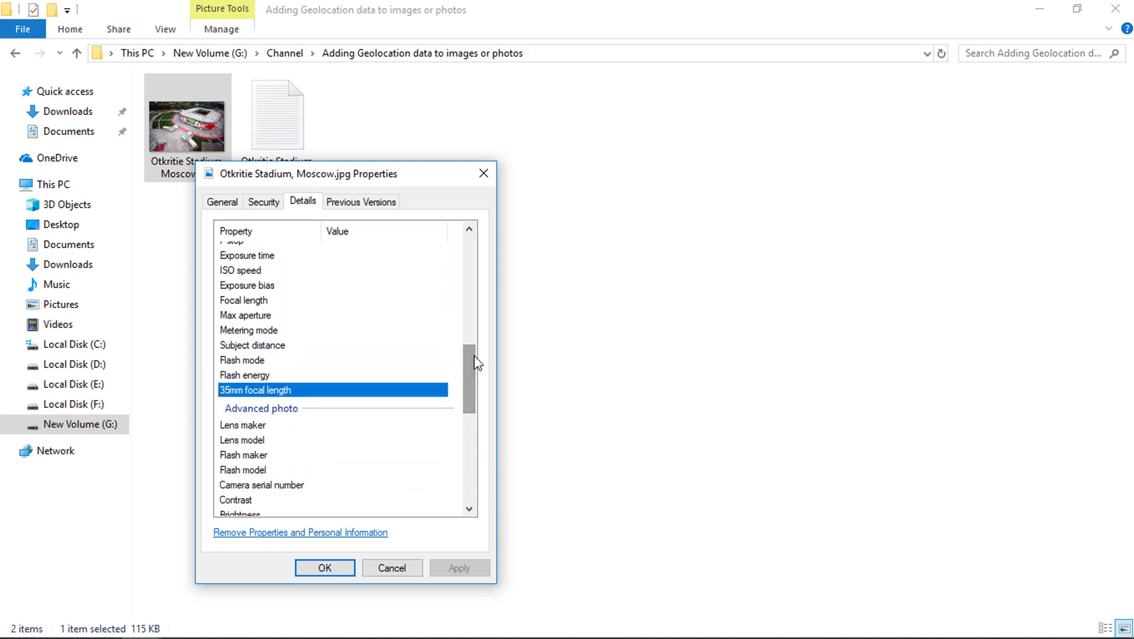
left_click(392, 568)
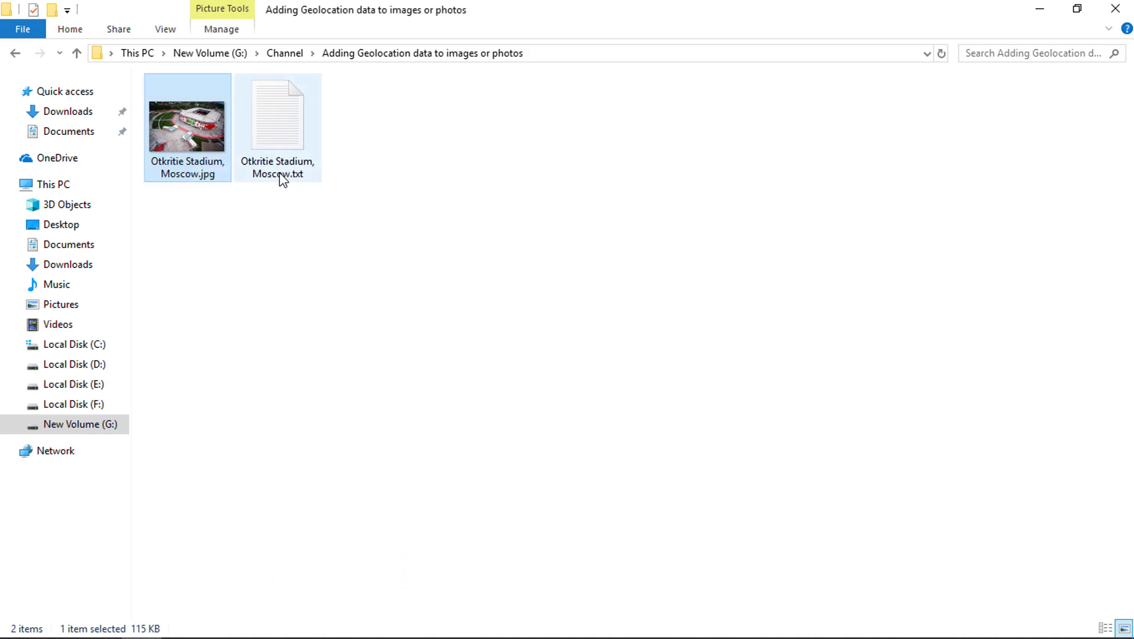
double_click(280, 177)
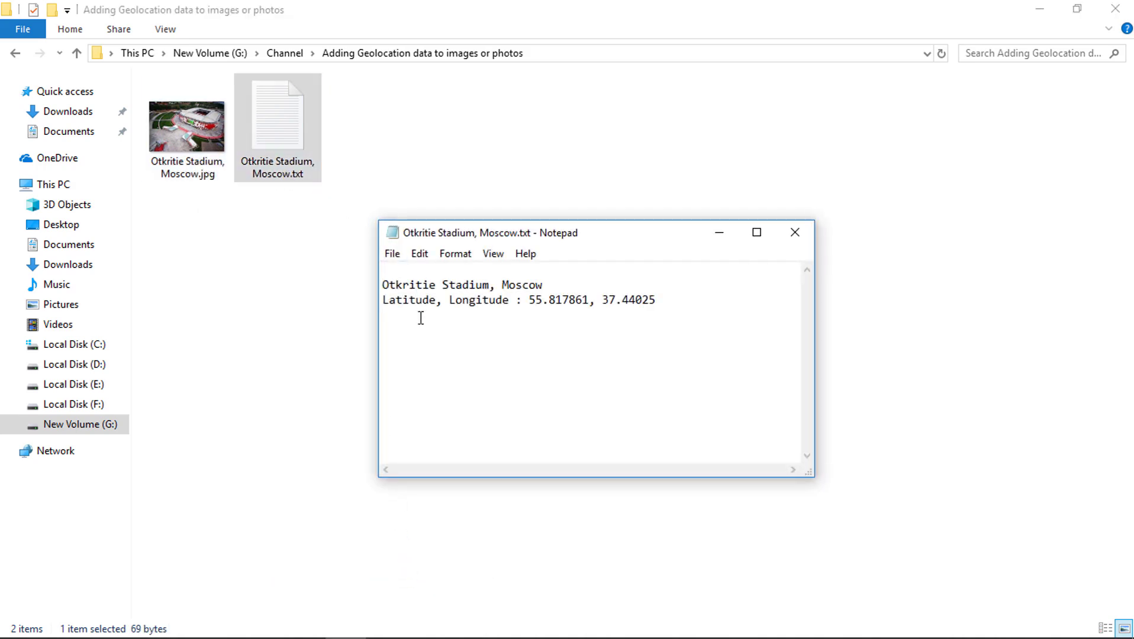
left_click_drag(529, 299, 656, 300)
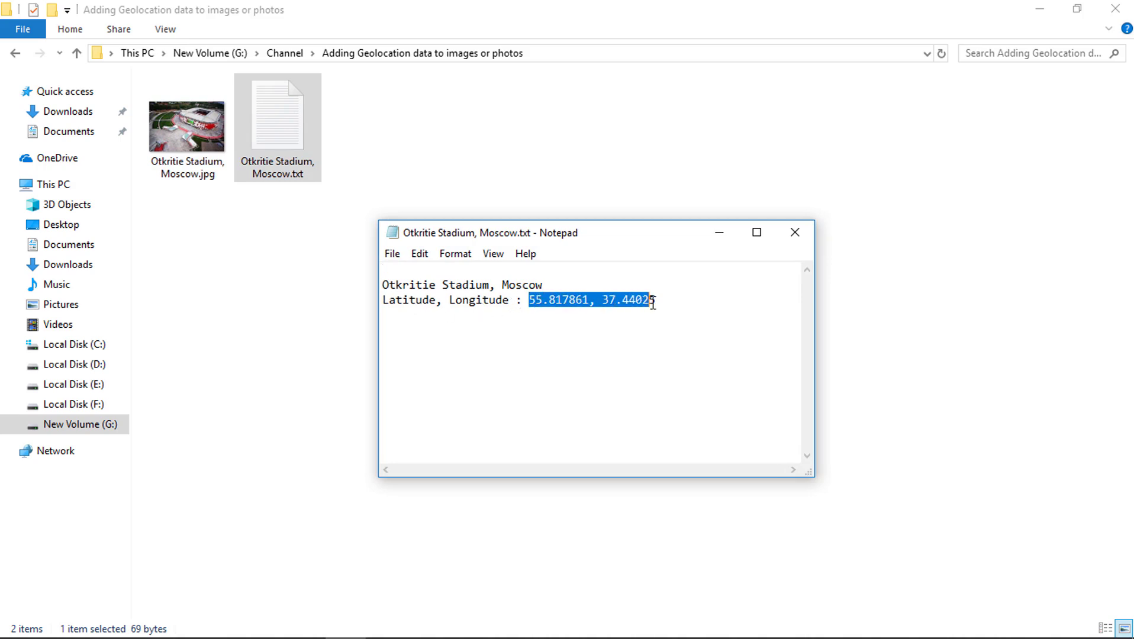
left_click(582, 347)
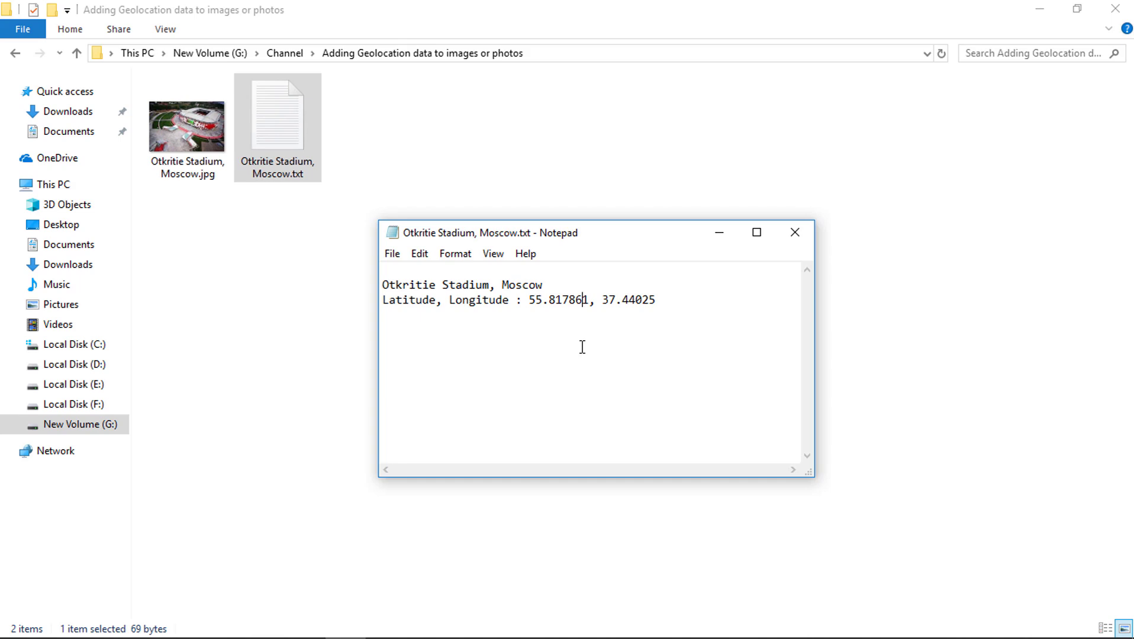
left_click(802, 238)
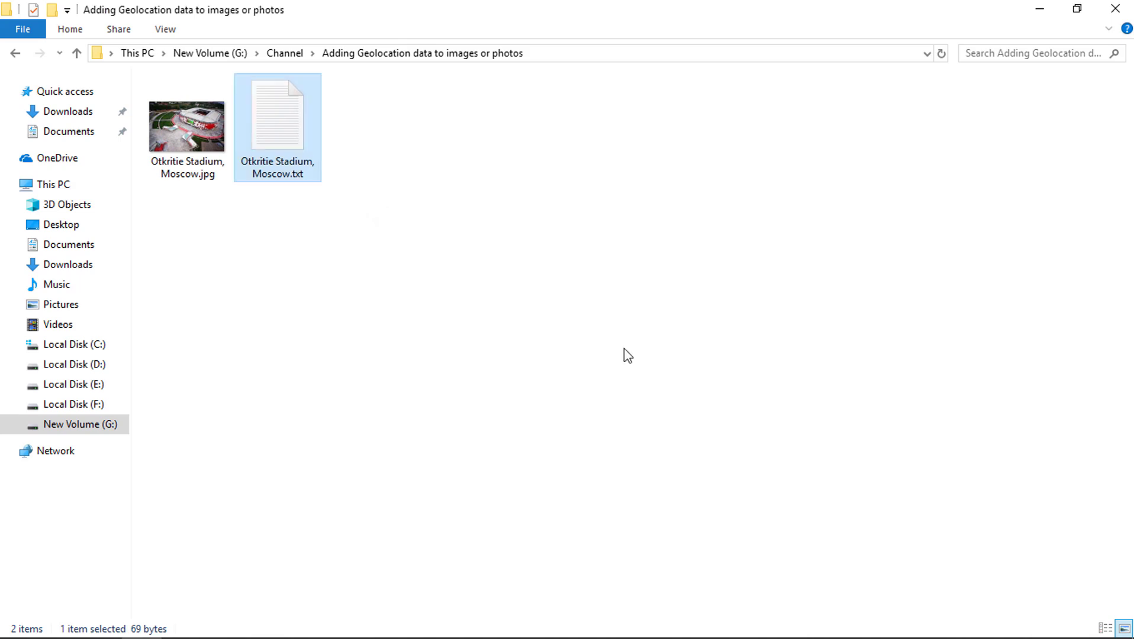
Open the GeoSetter download page and download geosetter_setup.exe
left_click(624, 355)
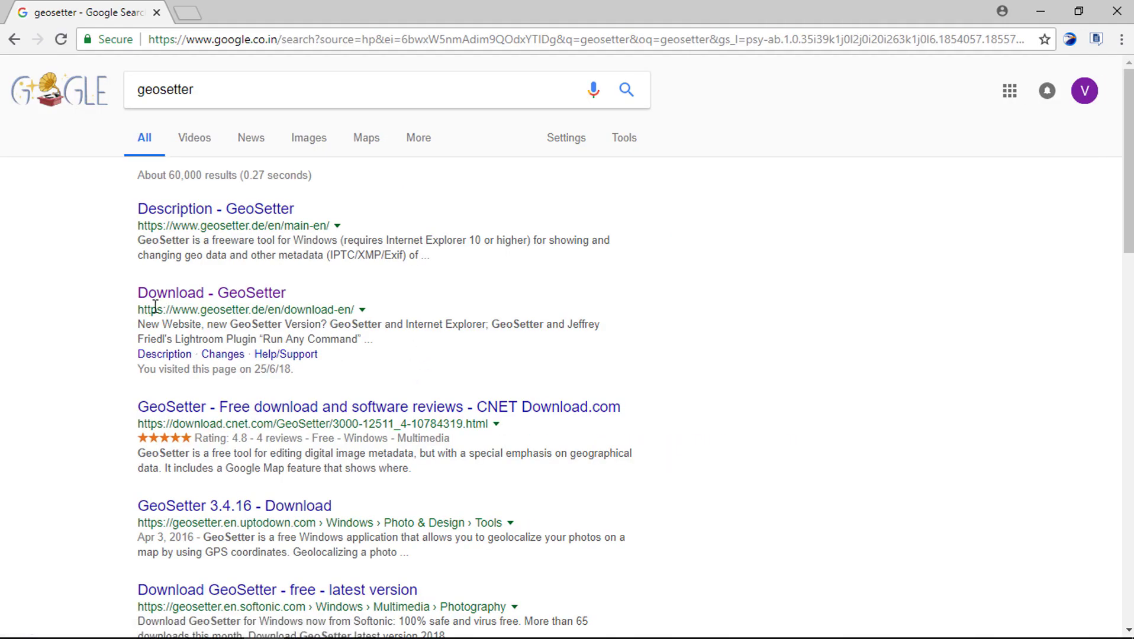
left_click(253, 301)
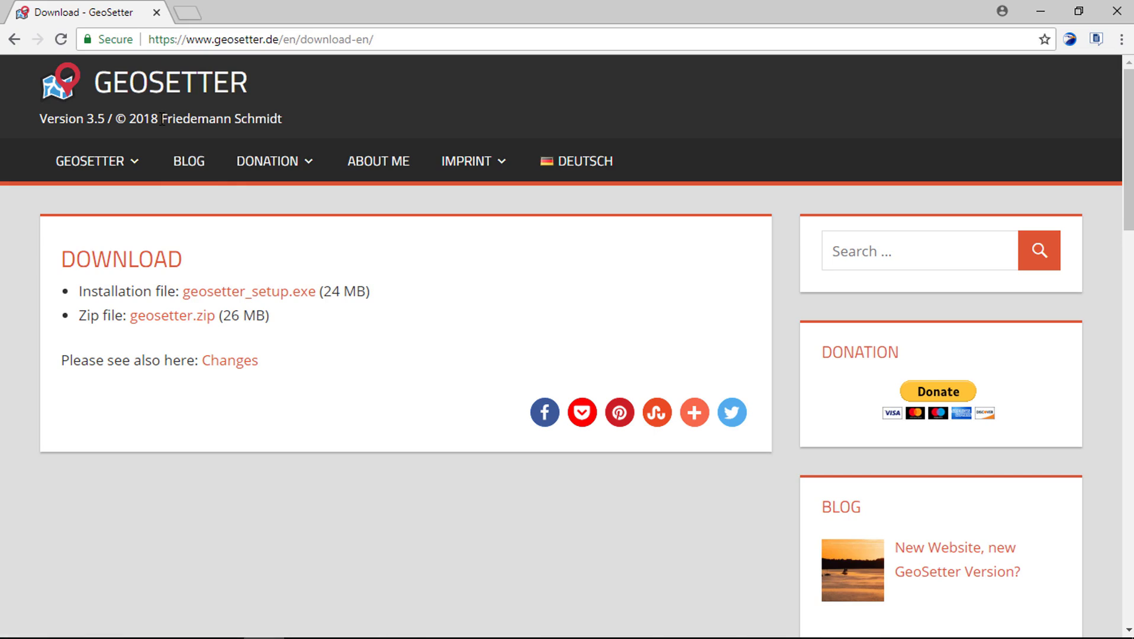
left_click_drag(161, 119, 282, 120)
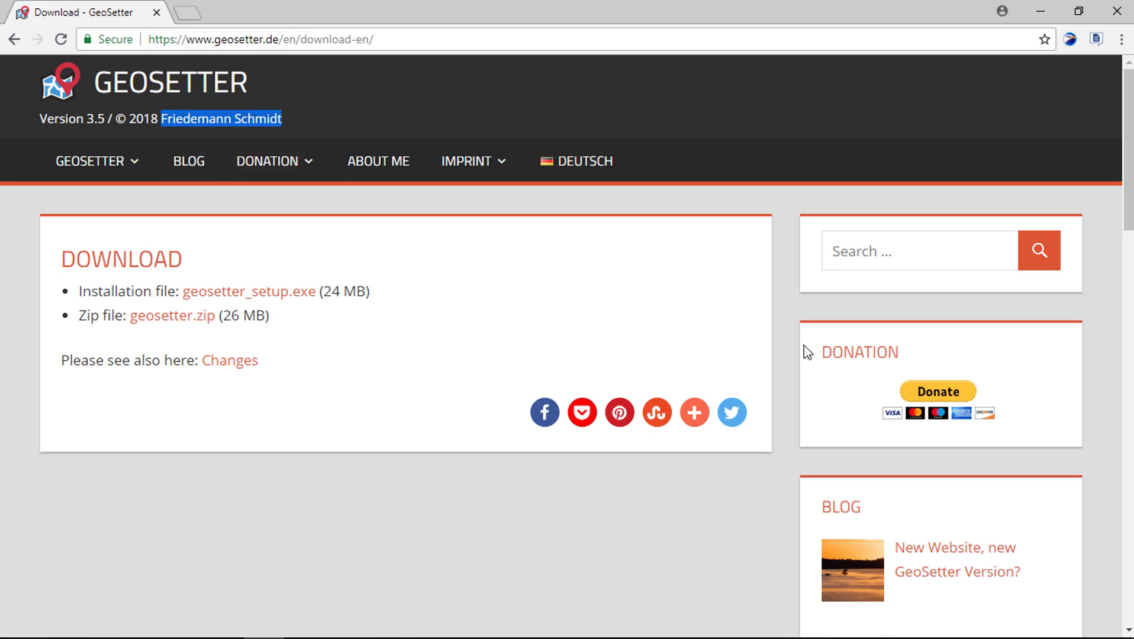
left_click_drag(823, 351, 903, 354)
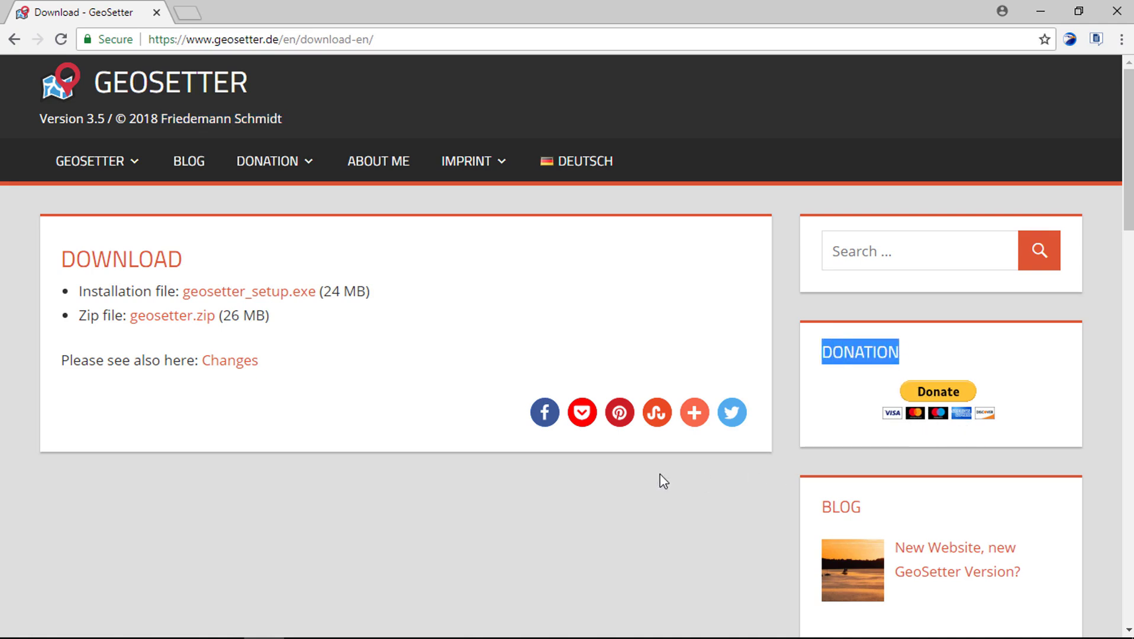
left_click(353, 428)
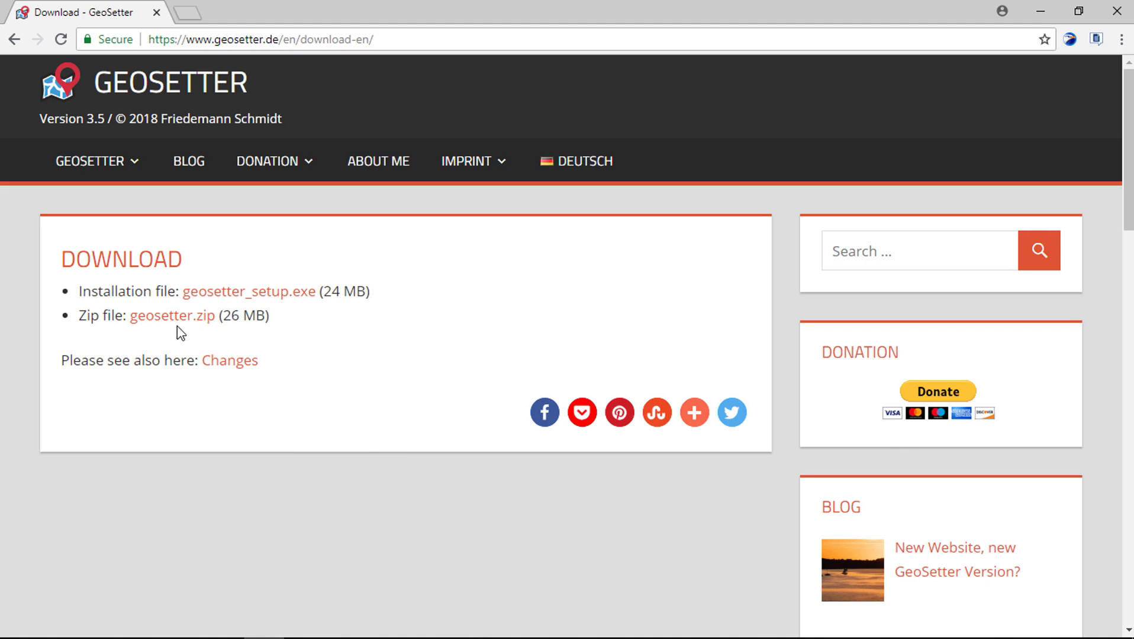
left_click(284, 302)
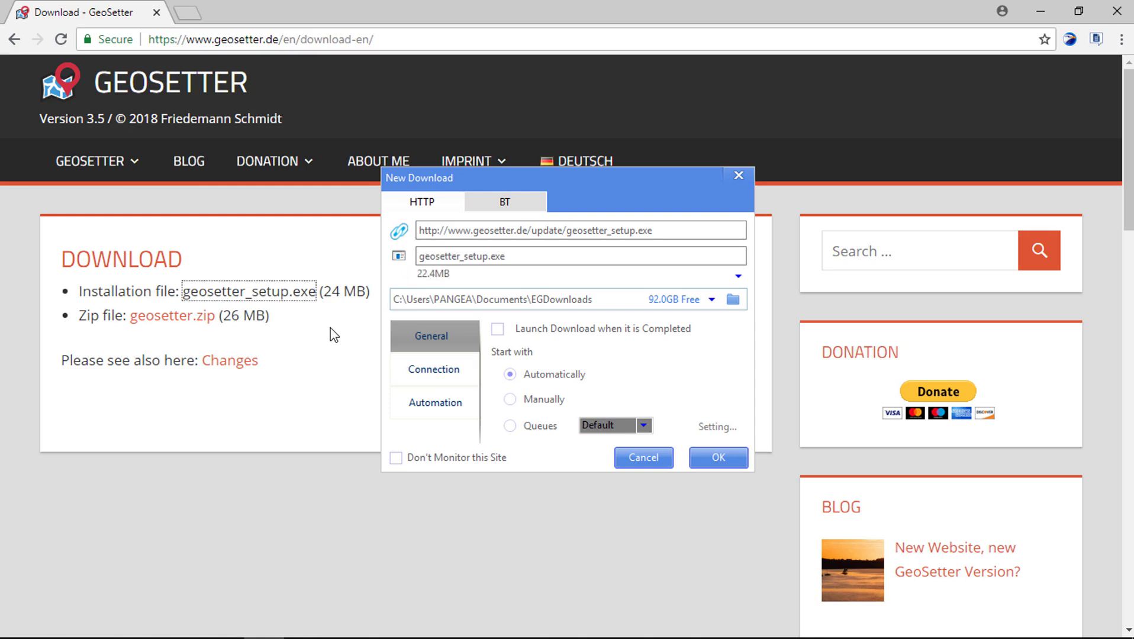
Open the EGDownloads folder holding geosetter_setup.exe from the Task Completed popup
left_click(715, 459)
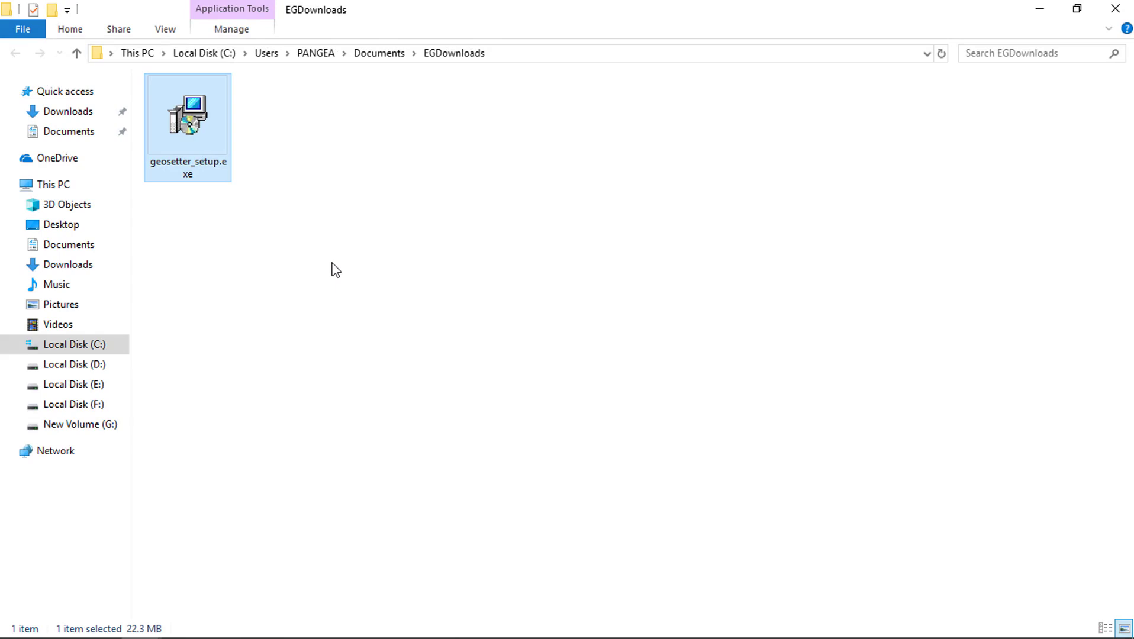
Launch geosetter_setup.exe with English as the setup language
left_click(250, 205)
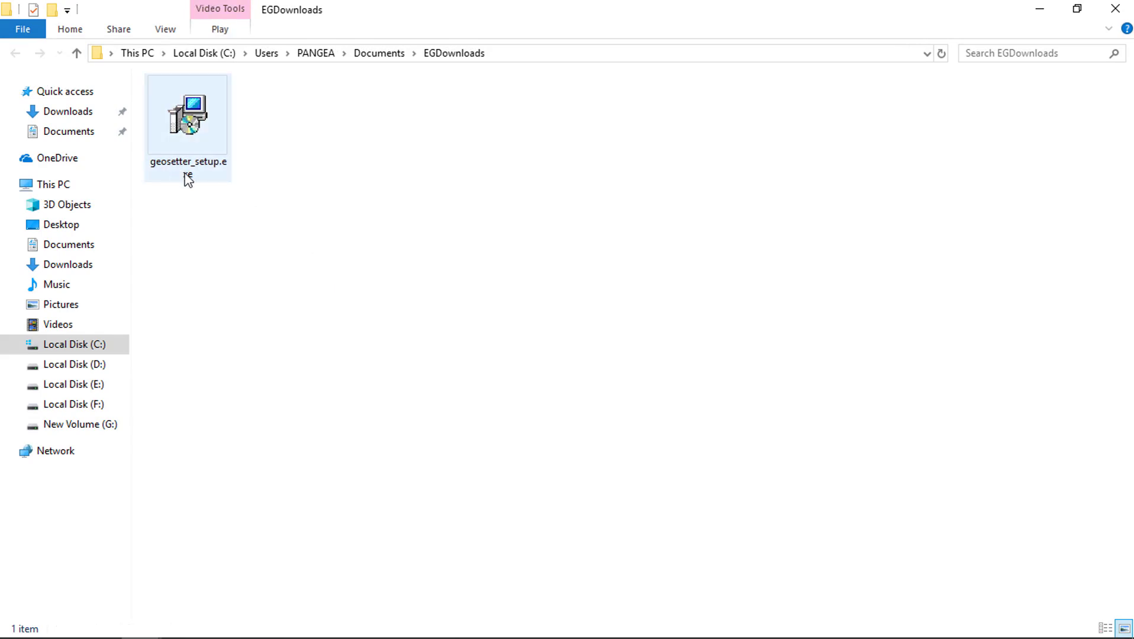
right_click(185, 175)
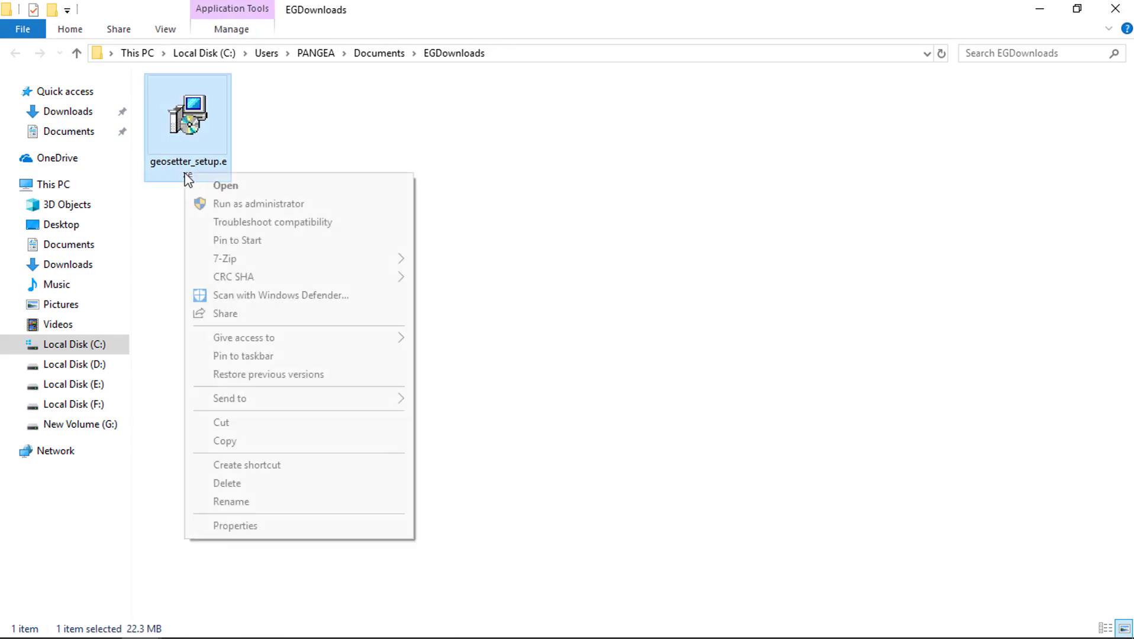
left_click(210, 187)
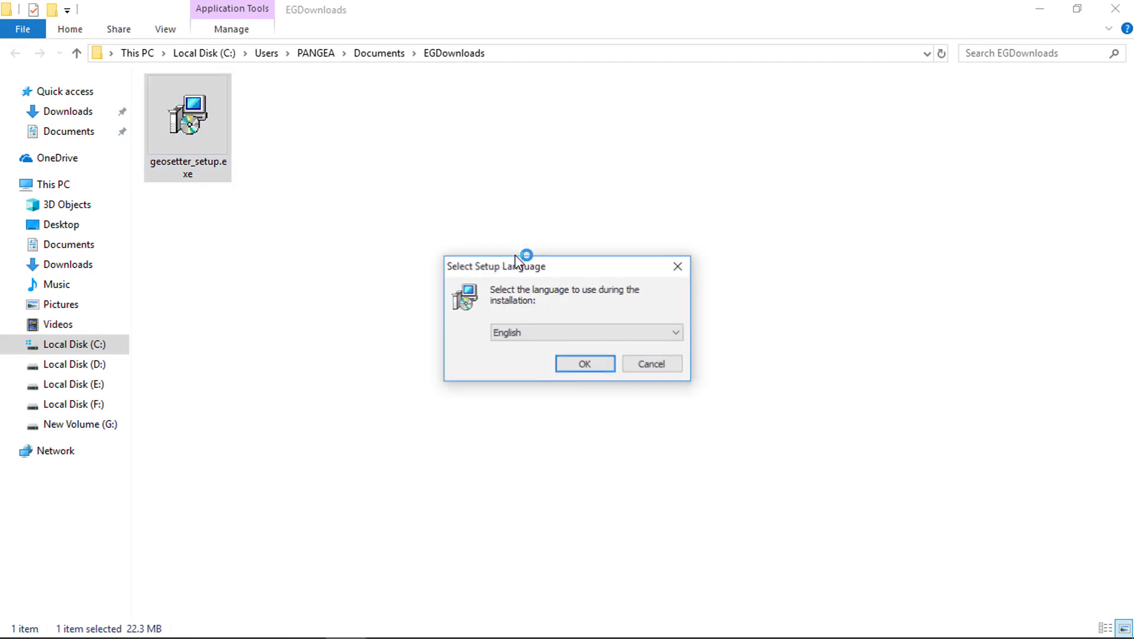
left_click(576, 373)
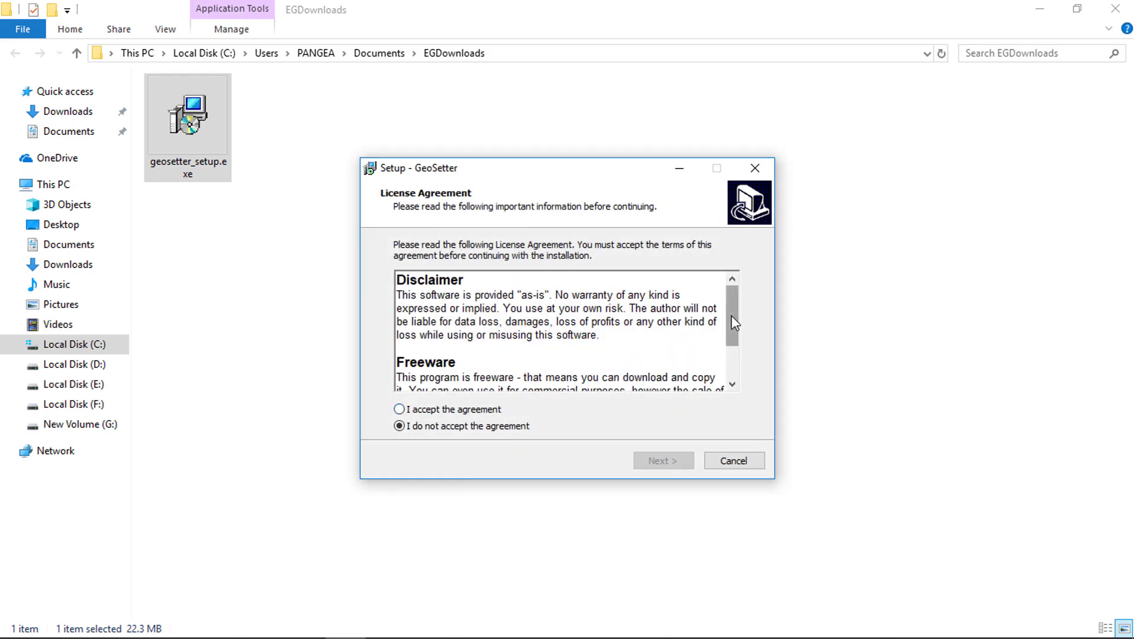
left_click_drag(726, 314, 726, 352)
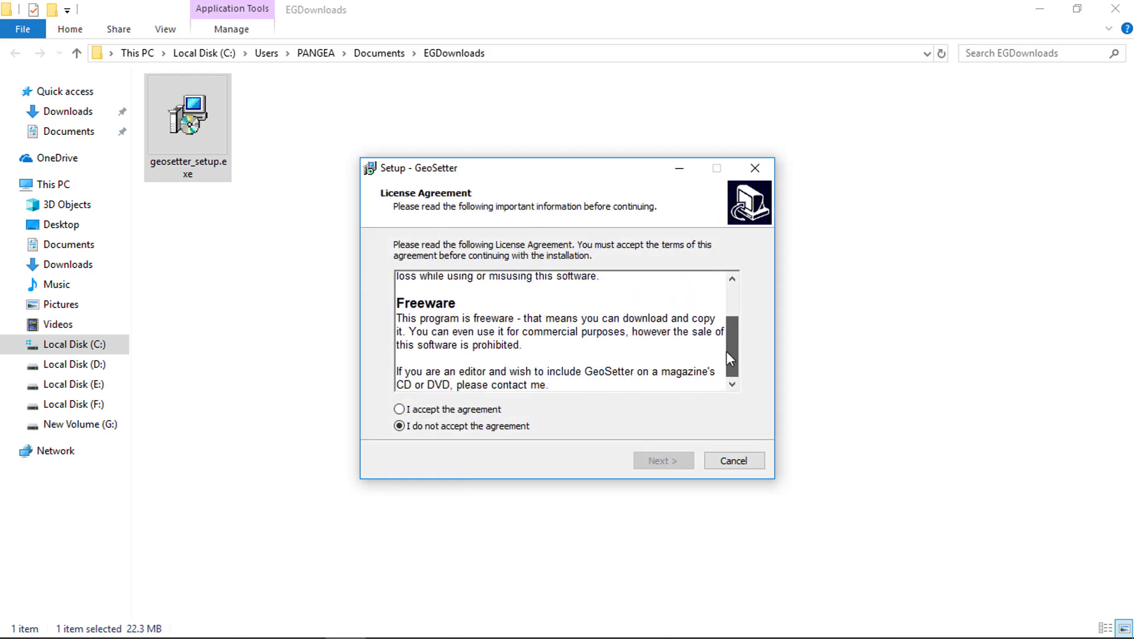
Accept the GeoSetter freeware license agreement and continue to the destination page
left_click(437, 412)
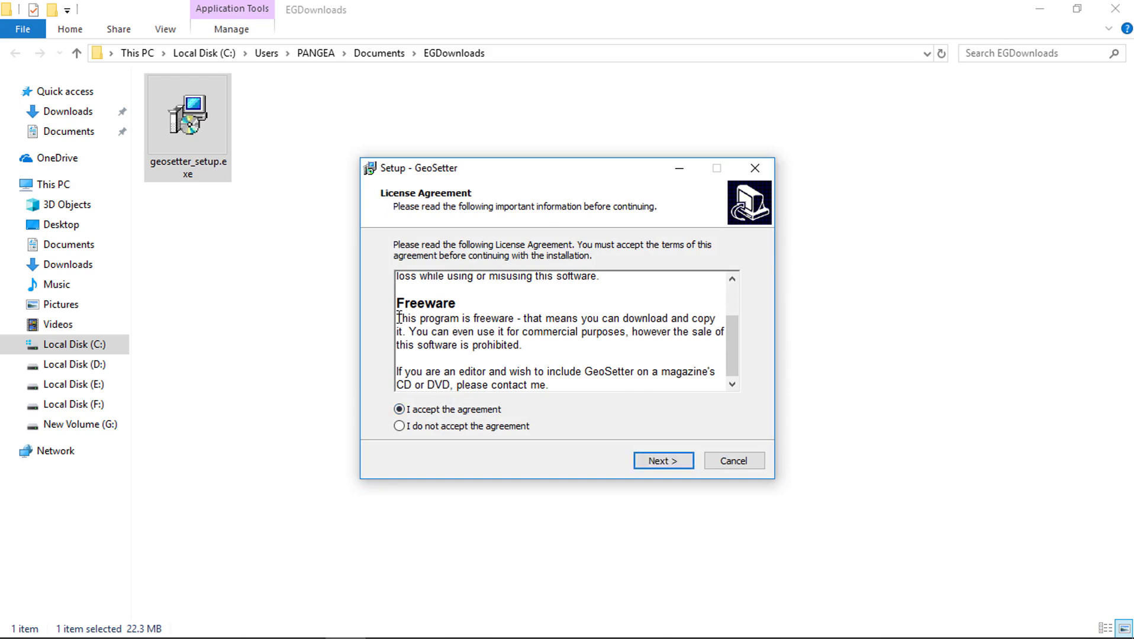
left_click_drag(395, 318, 702, 320)
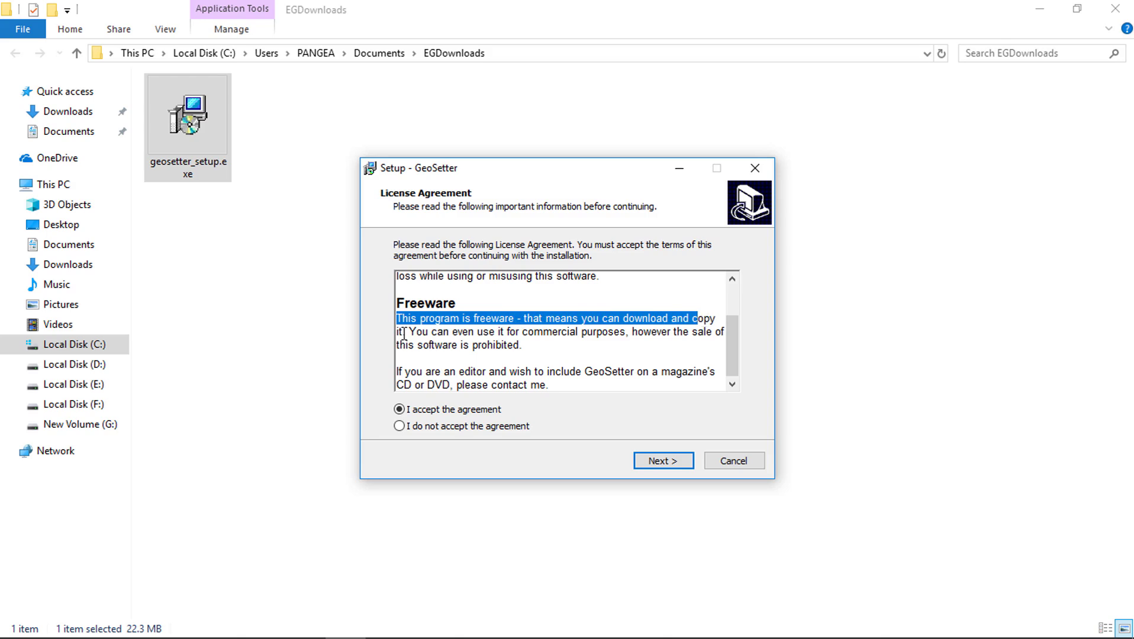
left_click_drag(414, 332, 716, 334)
left_click_drag(400, 346, 530, 347)
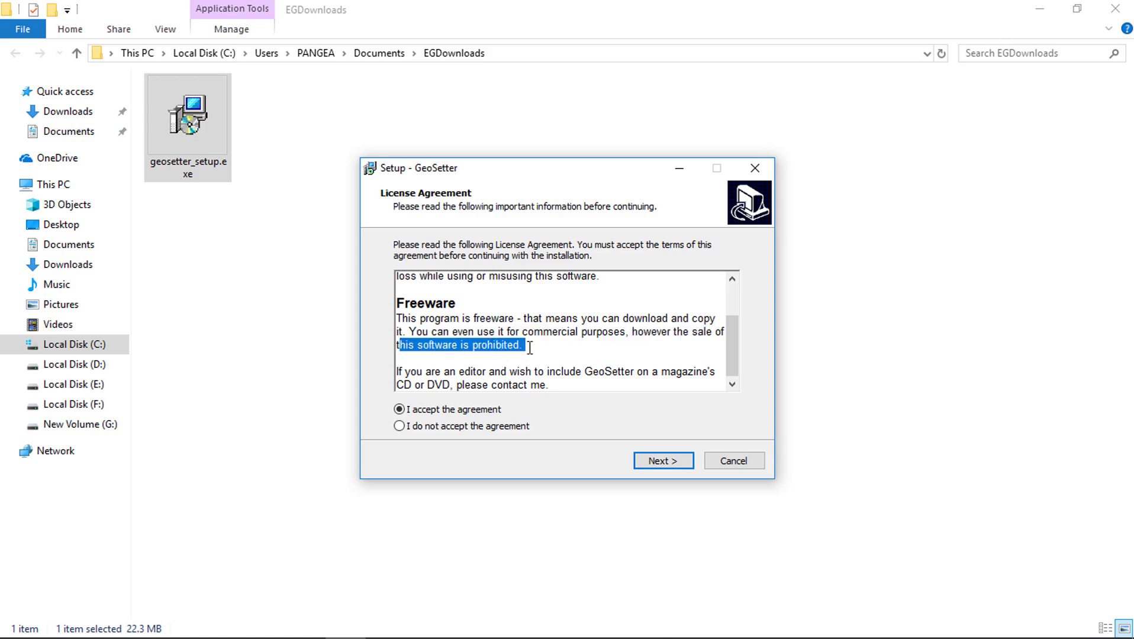
left_click(408, 412)
left_click(654, 462)
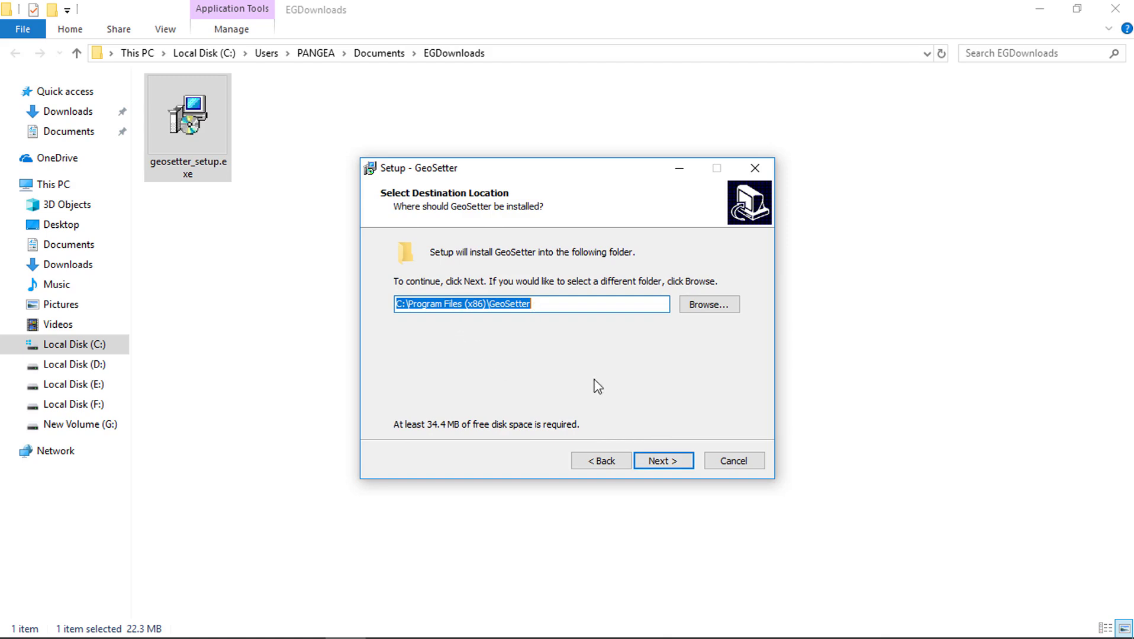
Install GeoSetter in the default folder with the shell extension and a desktop shortcut
left_click(654, 461)
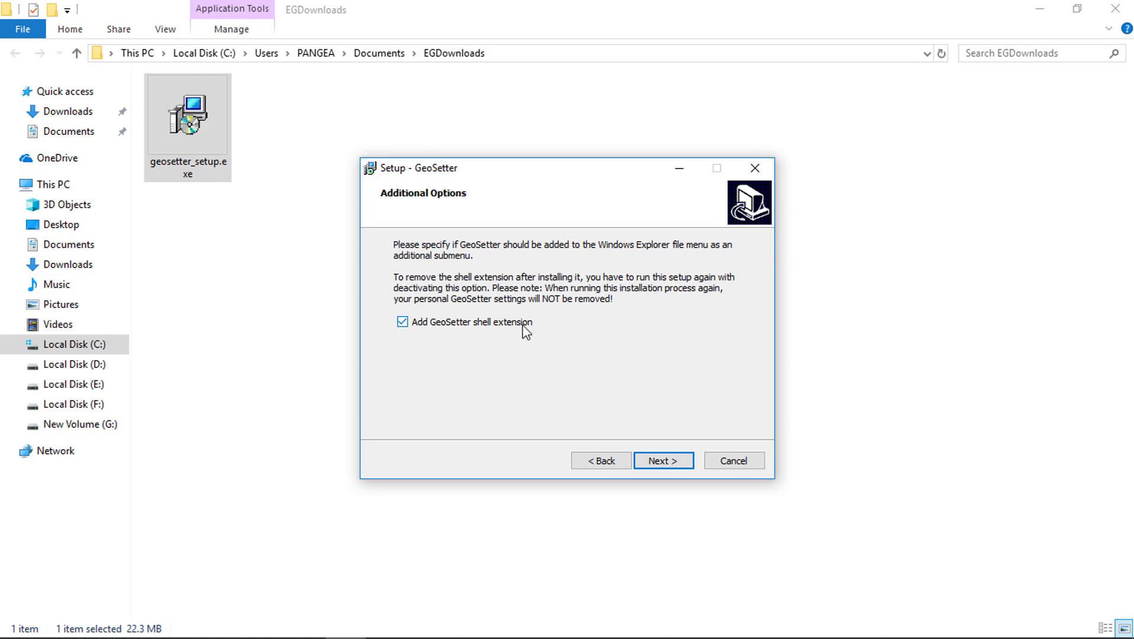
left_click(403, 324)
left_click(424, 325)
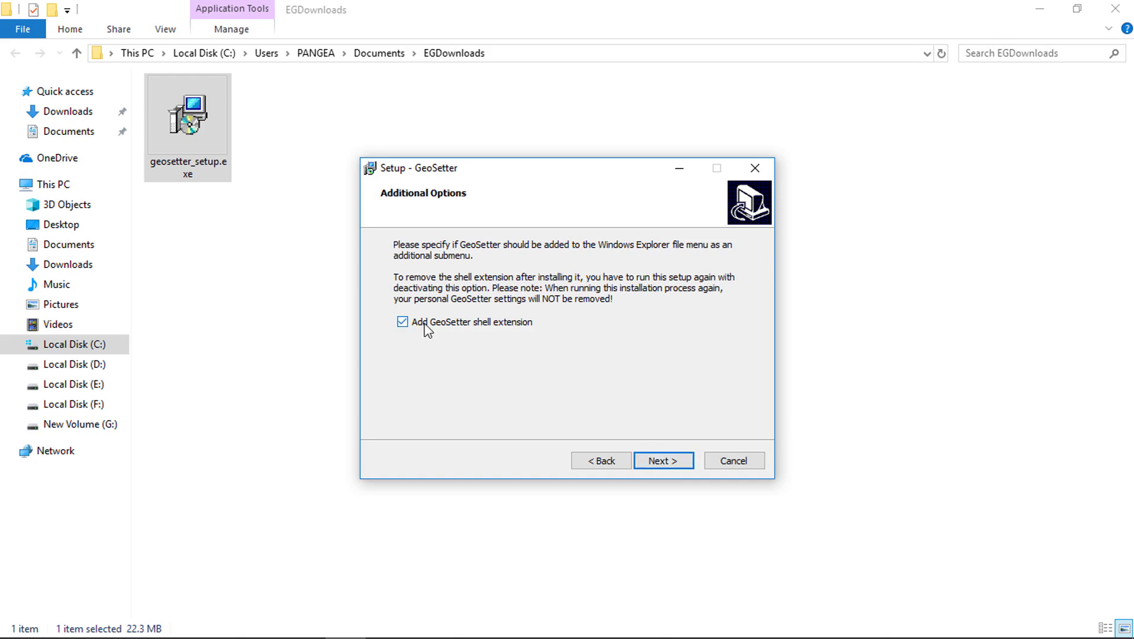
left_click(672, 462)
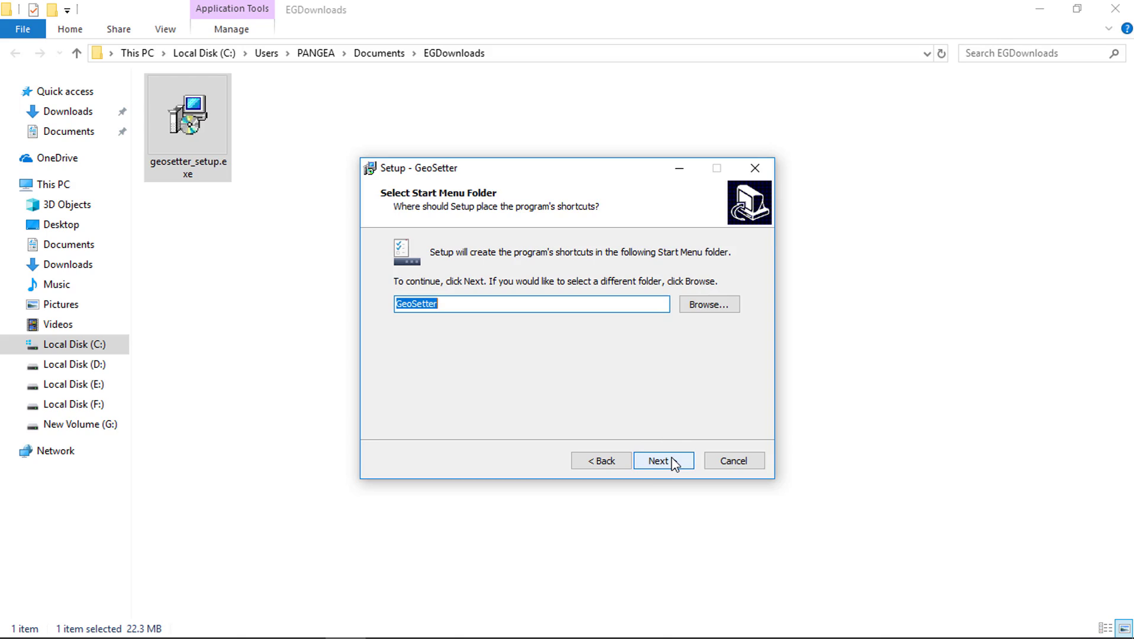
left_click(671, 461)
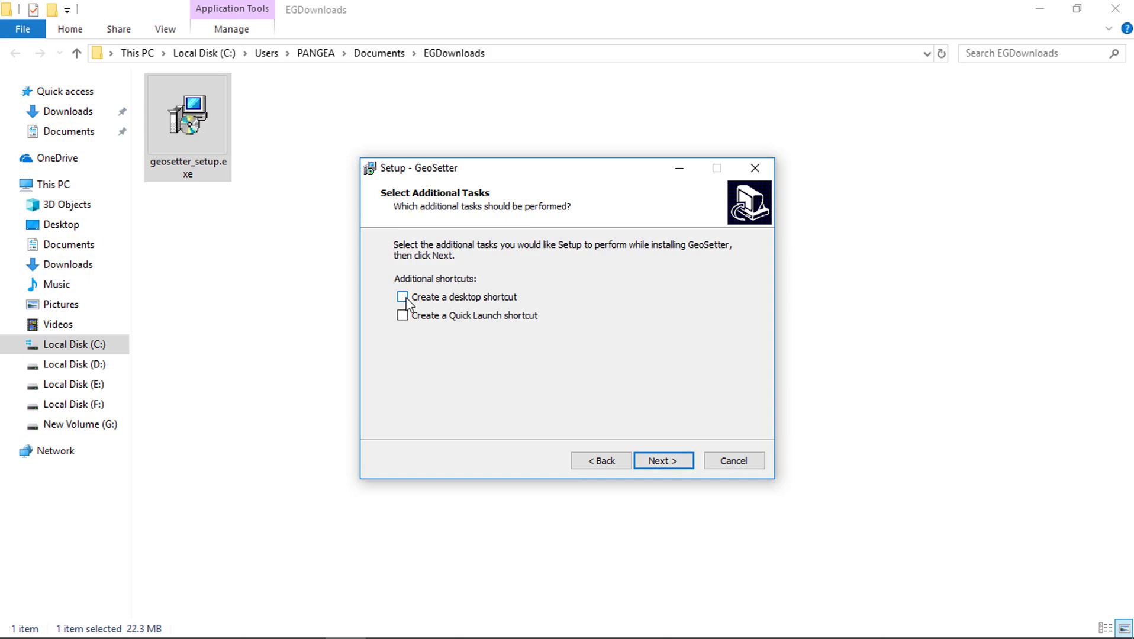
left_click(403, 298)
left_click(657, 467)
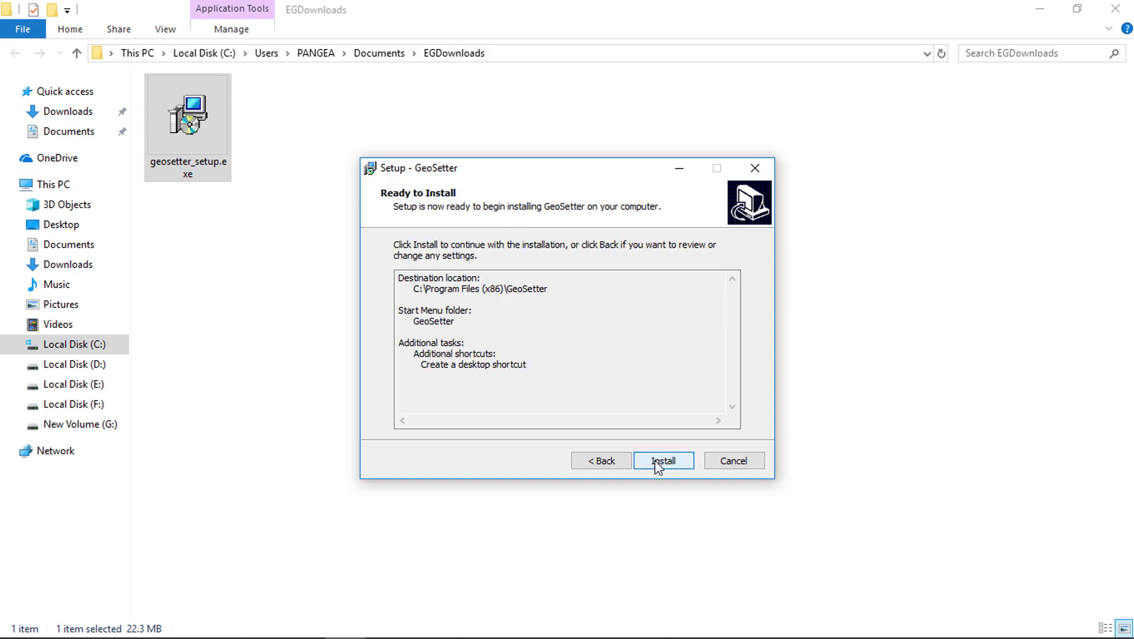
left_click(656, 466)
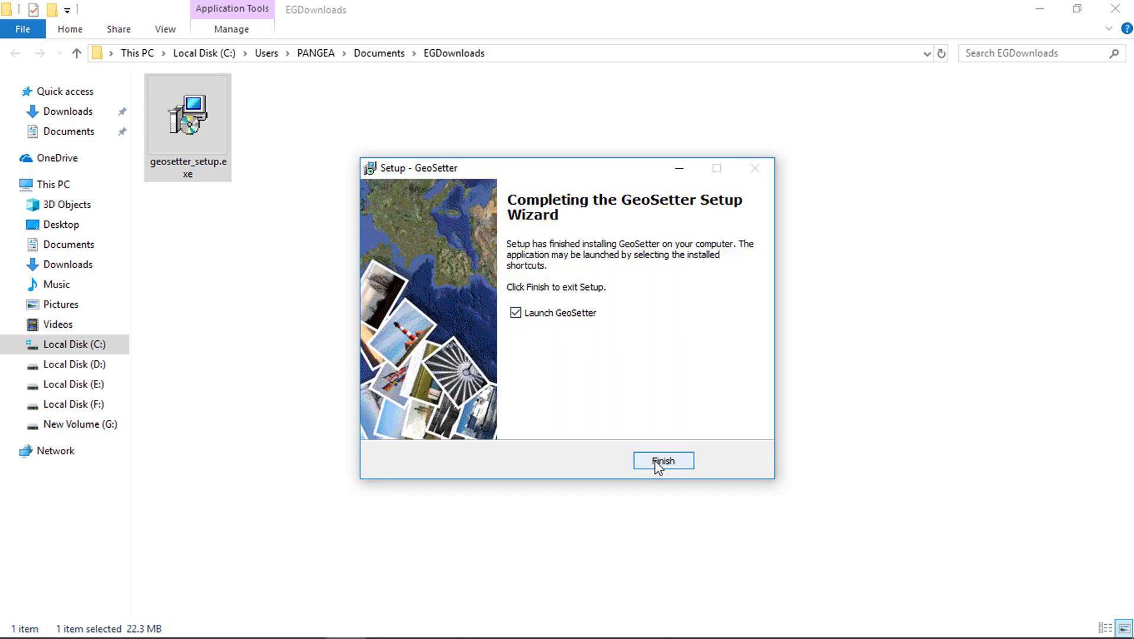
Launch GeoSetter and apply the File Options settings to all image file types
left_click(654, 458)
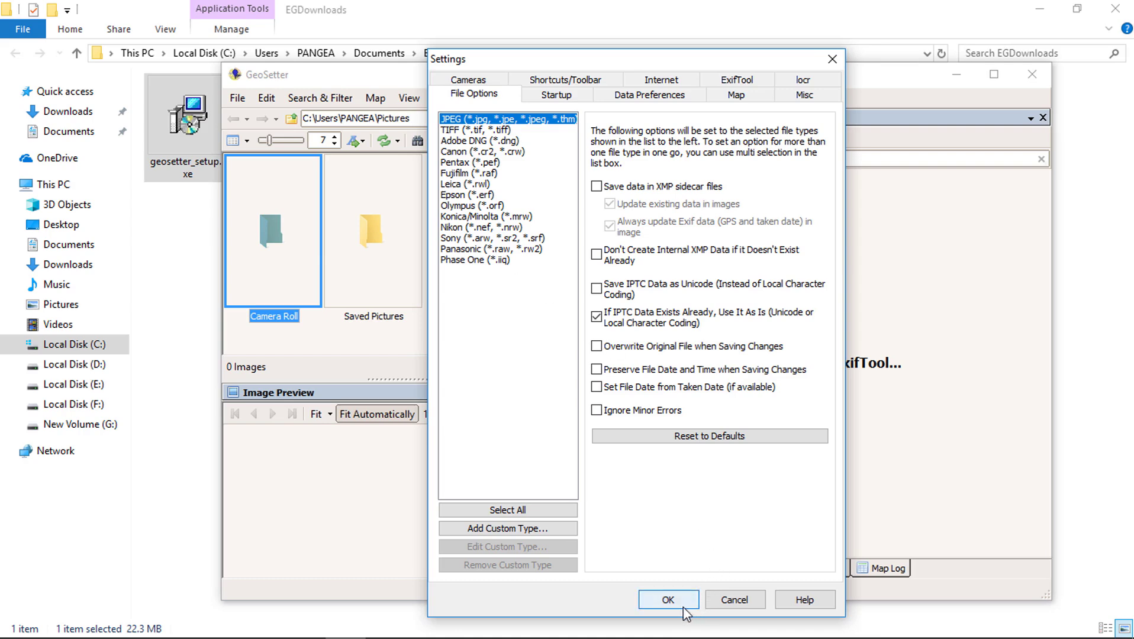
left_click(526, 511)
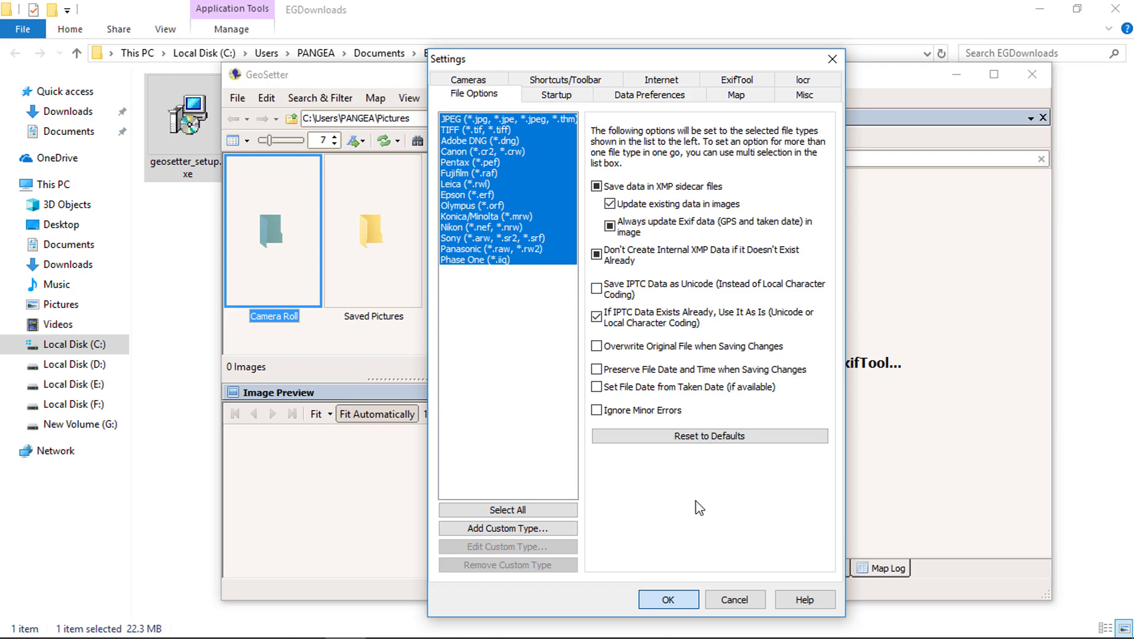
key("Return")
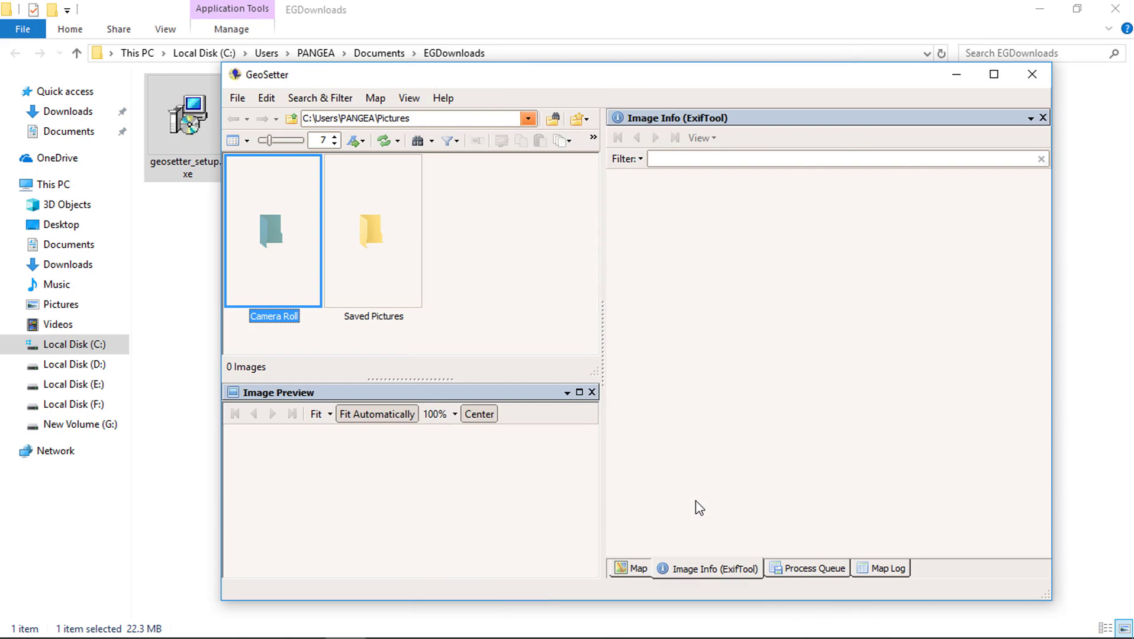
Open GeoSetter's program settings on the Startup options
left_click(524, 296)
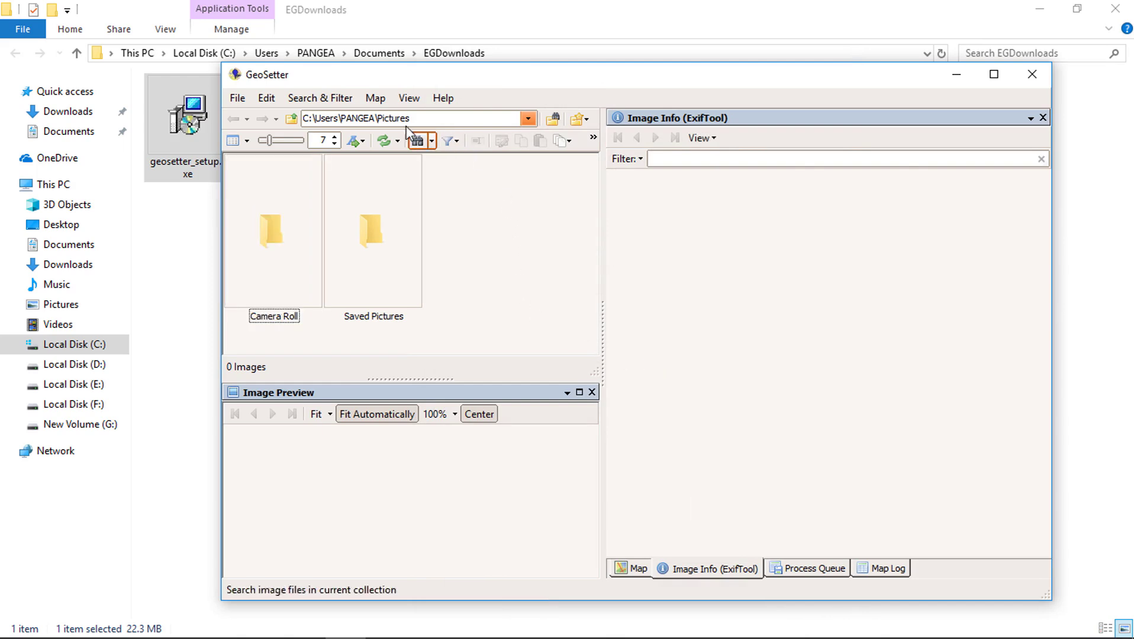
left_click_drag(413, 118, 302, 118)
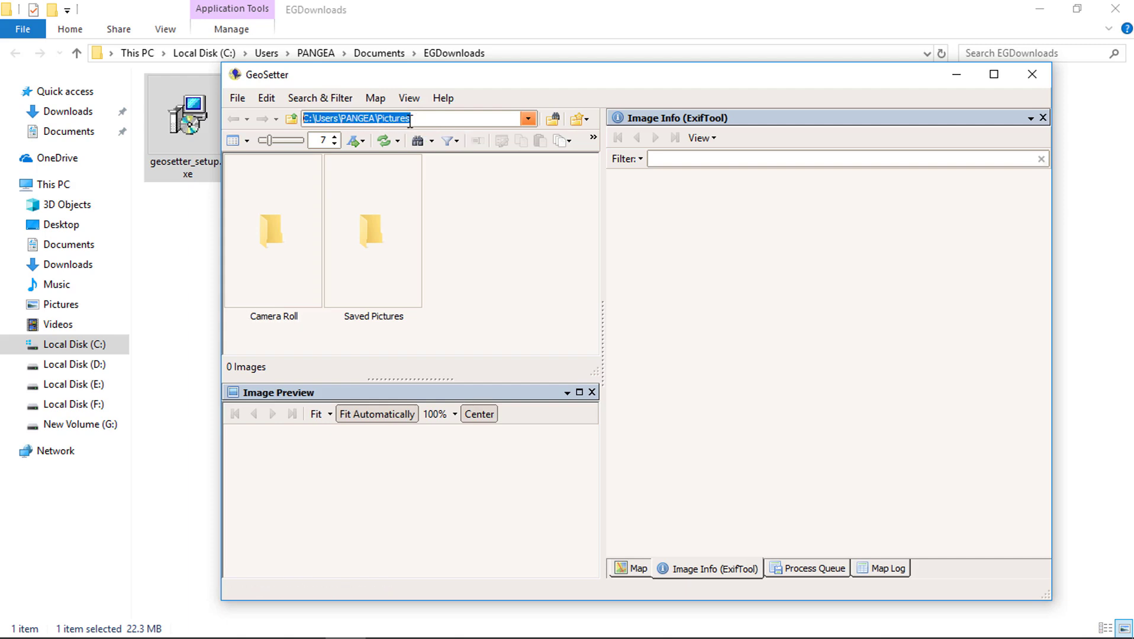
left_click(237, 98)
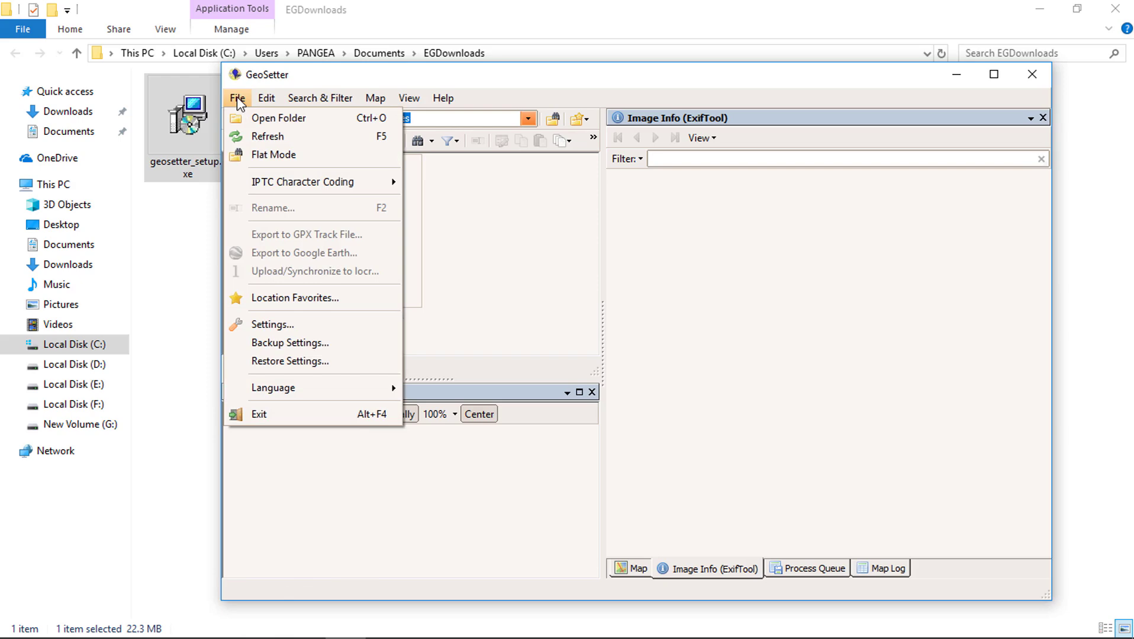
left_click(295, 323)
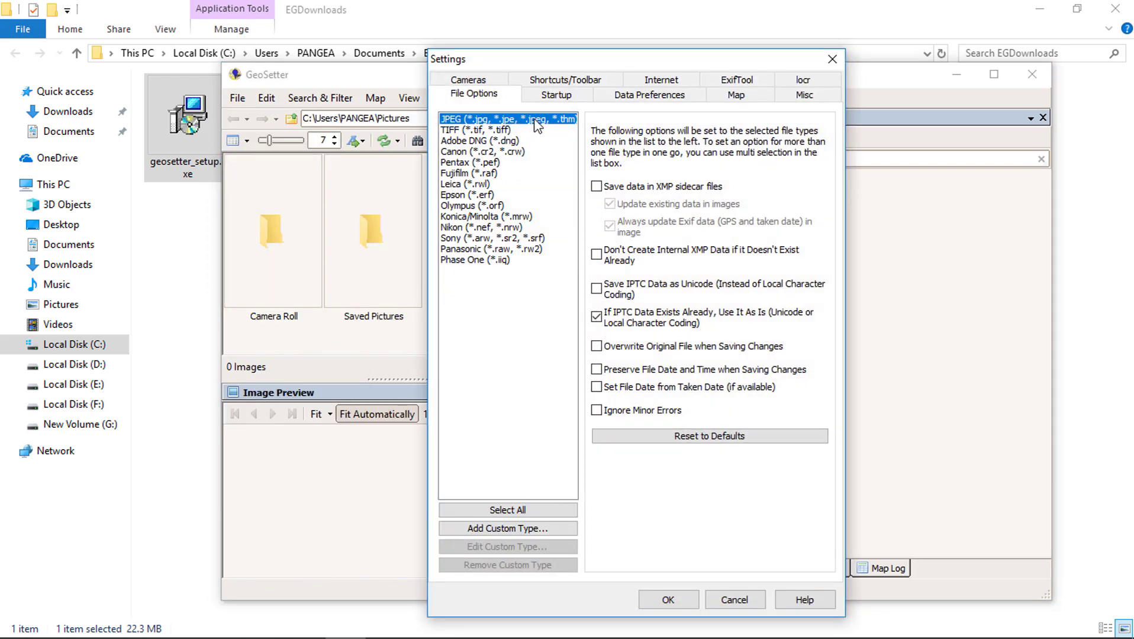
left_click(556, 95)
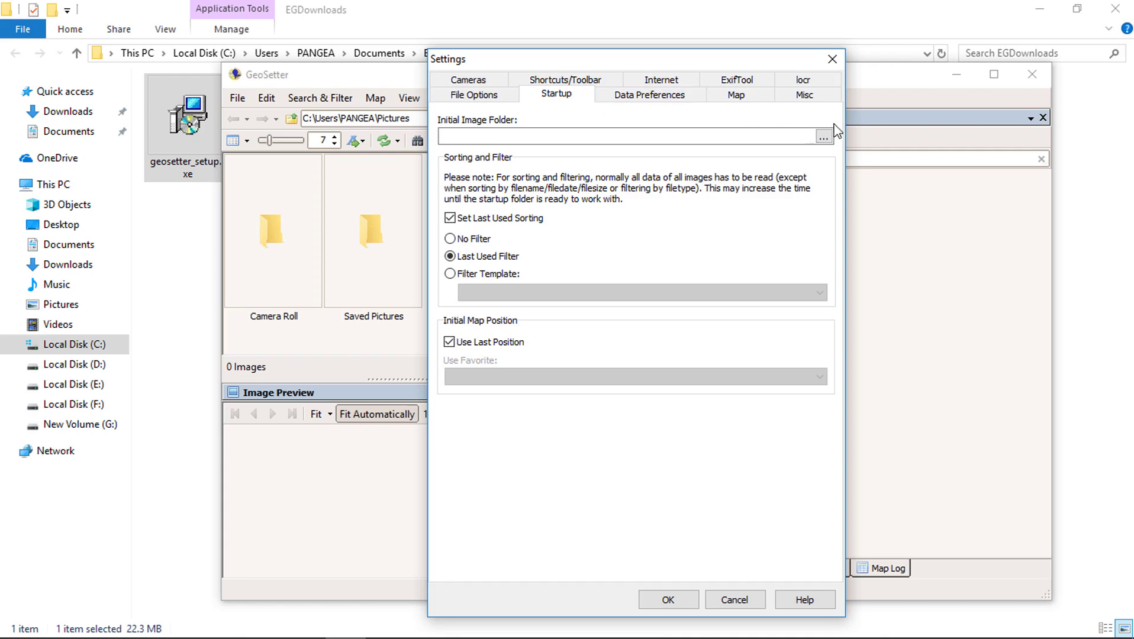
Set Initial Image Folder to G:\Channel\Adding Geolocation data to images or photos and save
left_click(462, 136)
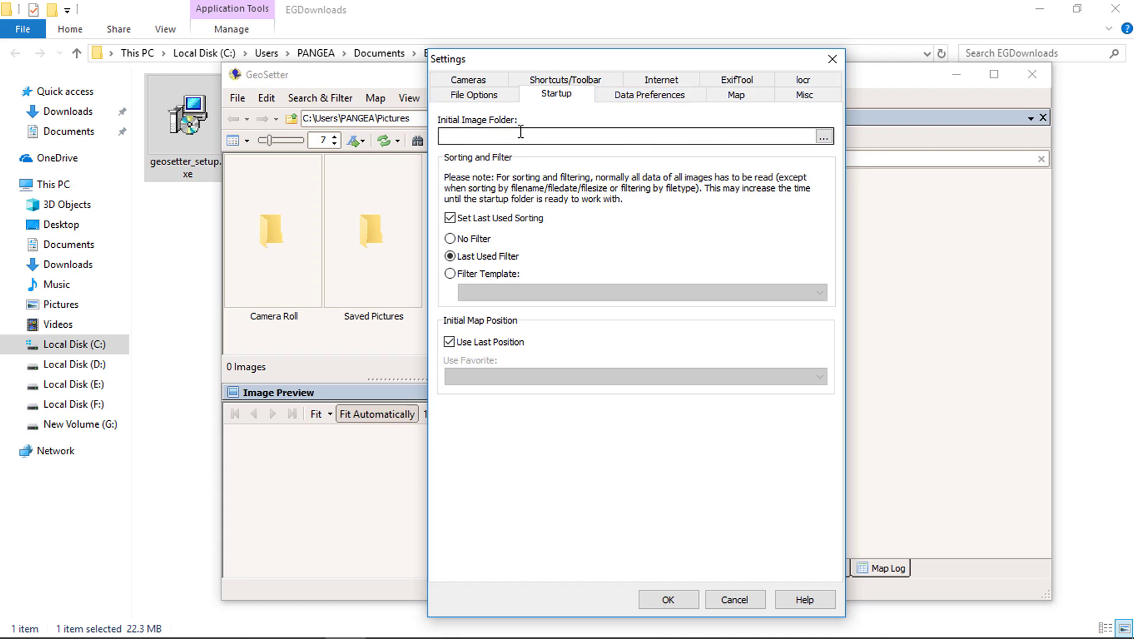
left_click(824, 136)
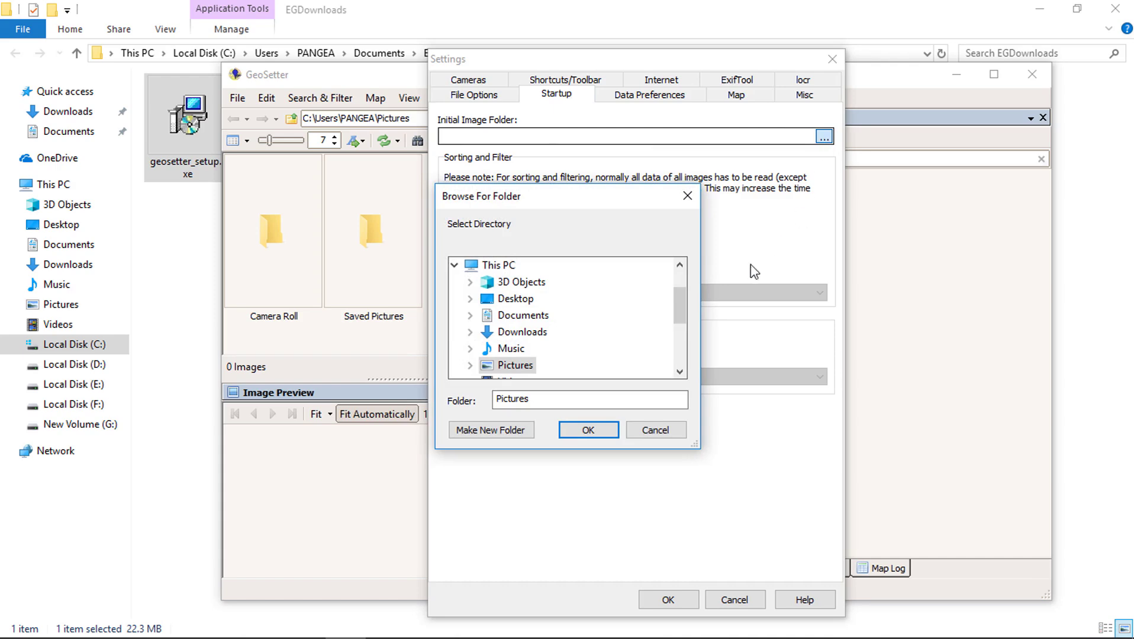
left_click_drag(678, 306, 679, 352)
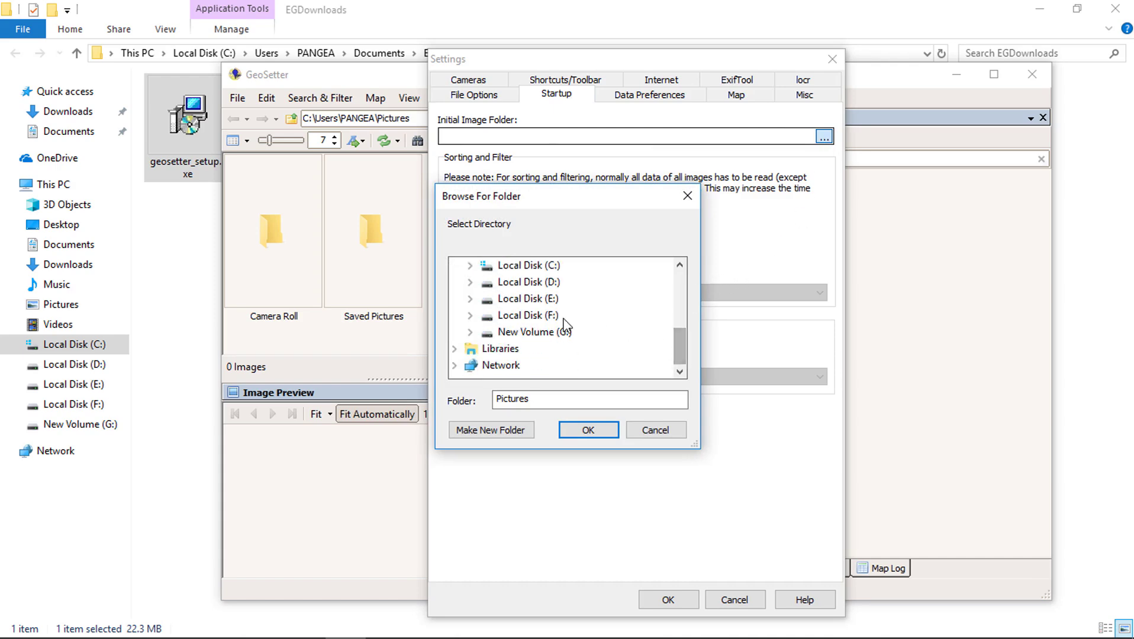
double_click(483, 334)
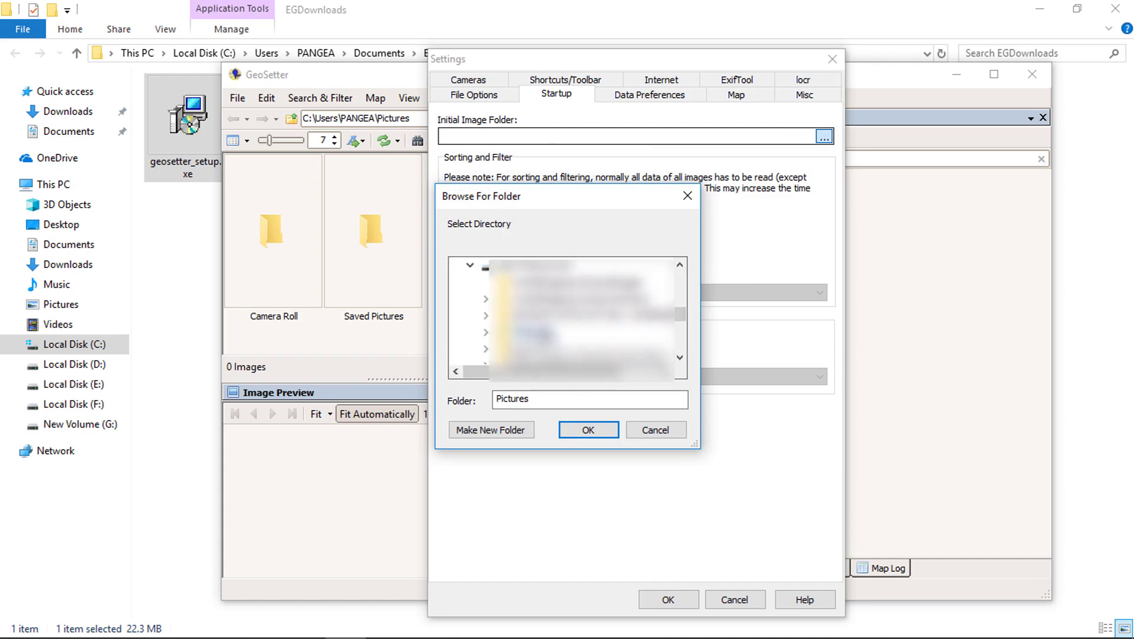
left_click(485, 343)
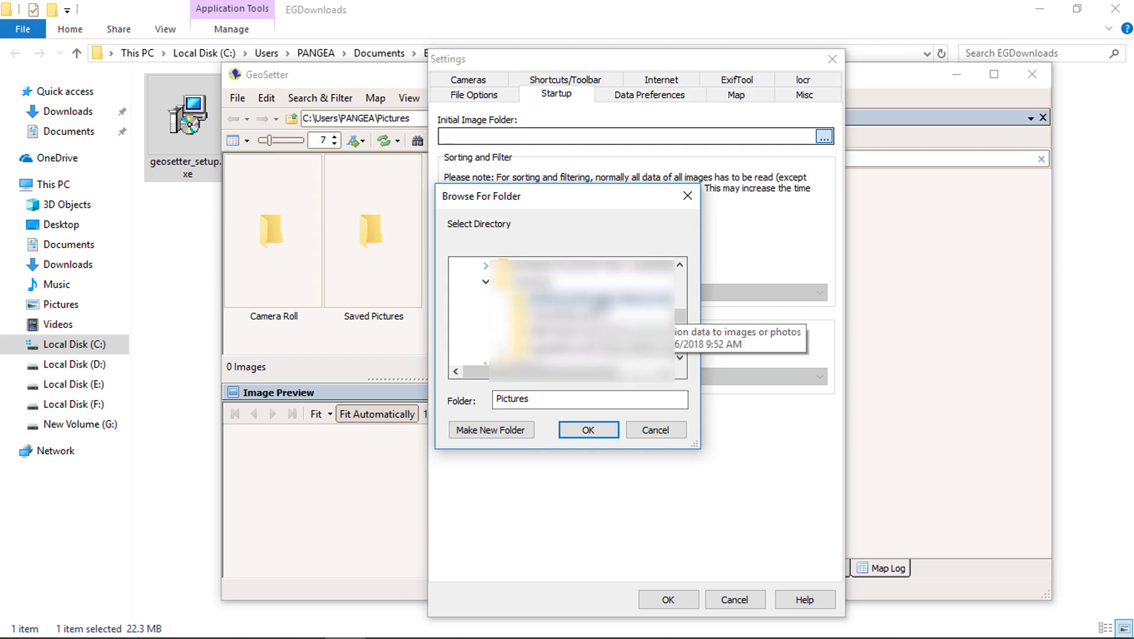
left_click(603, 299)
left_click(595, 429)
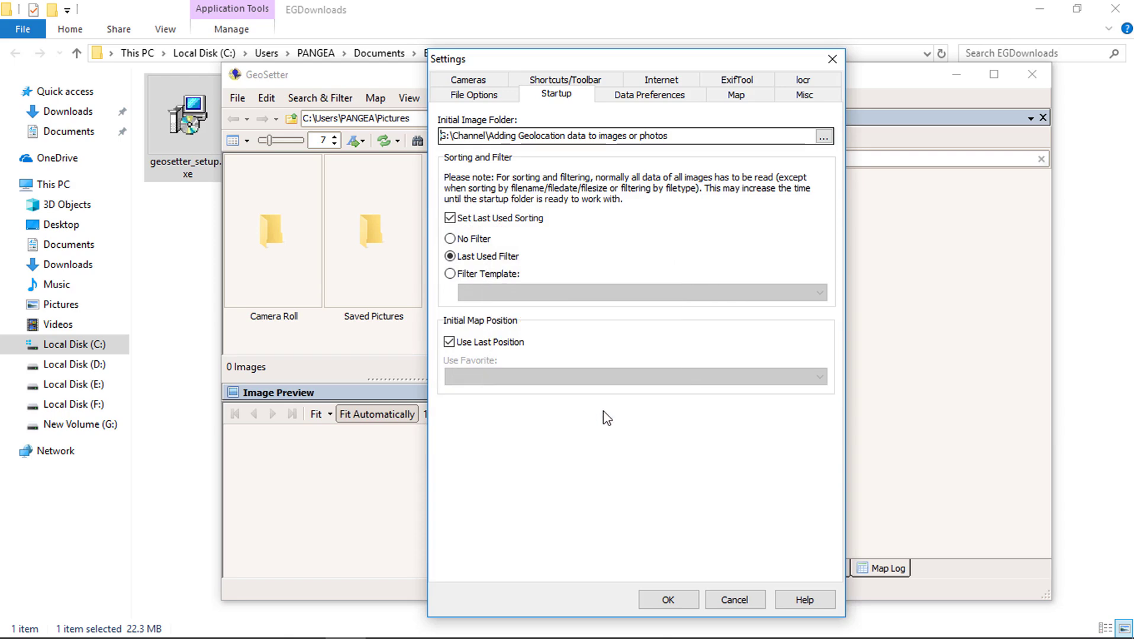
left_click(682, 600)
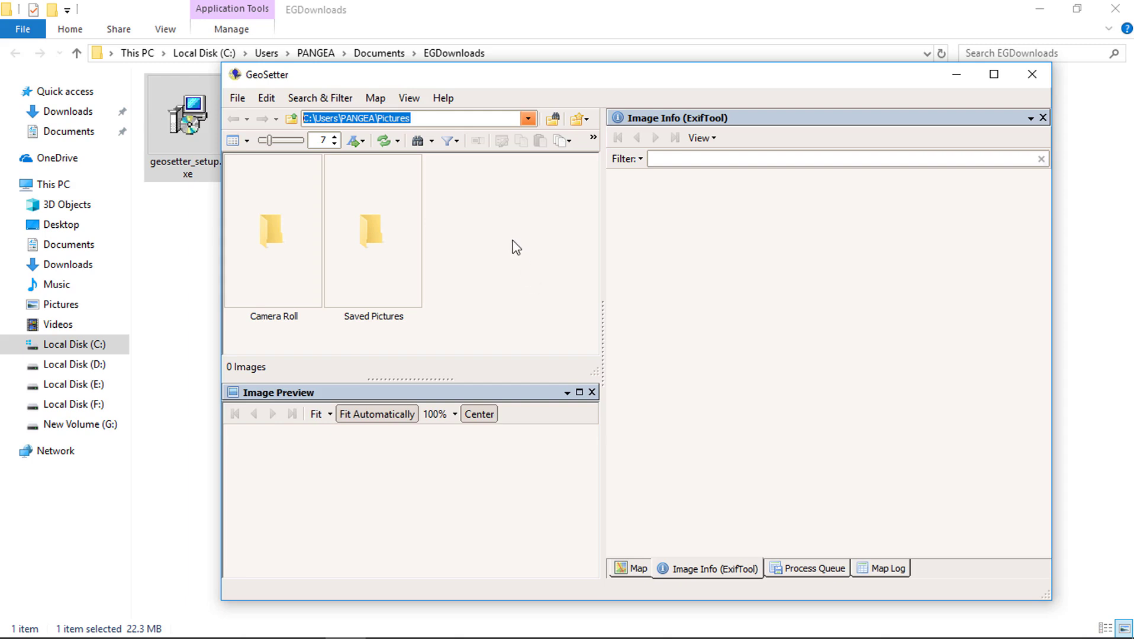
Select Otkritie Stadium, Moscow.jpg and check its metadata and the Map panel
left_click(239, 100)
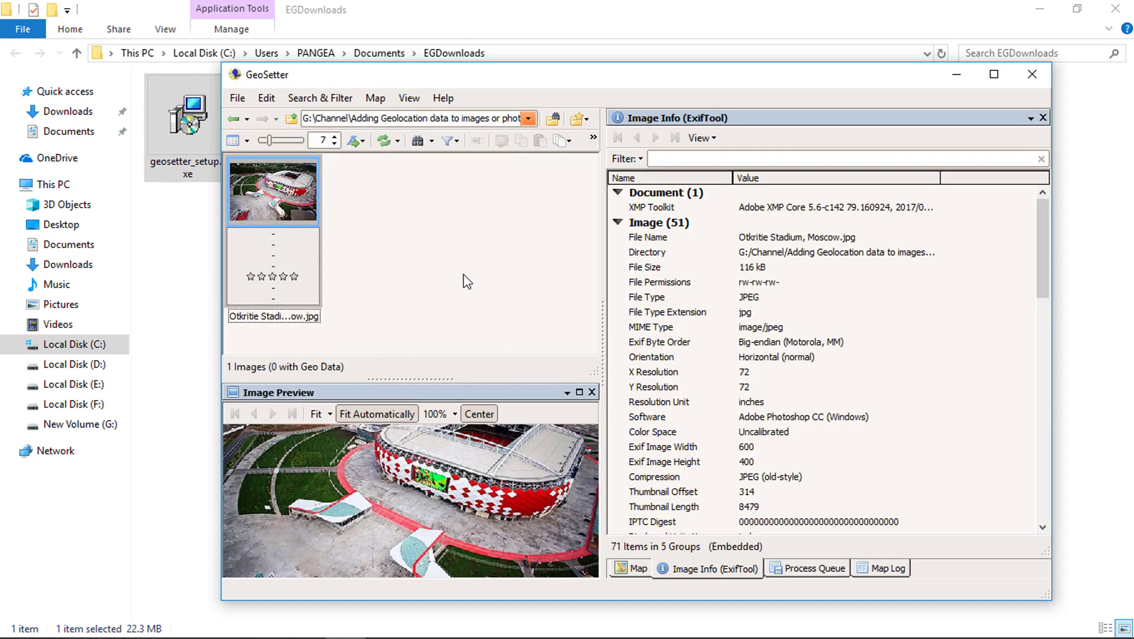
left_click(306, 226)
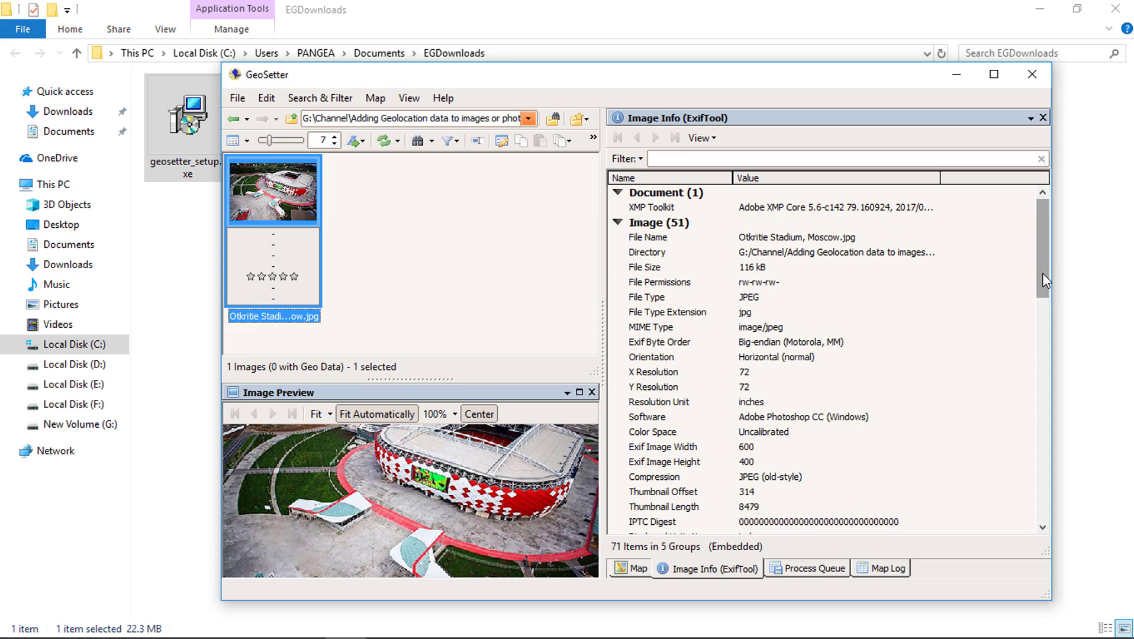
left_click_drag(1042, 273, 1033, 519)
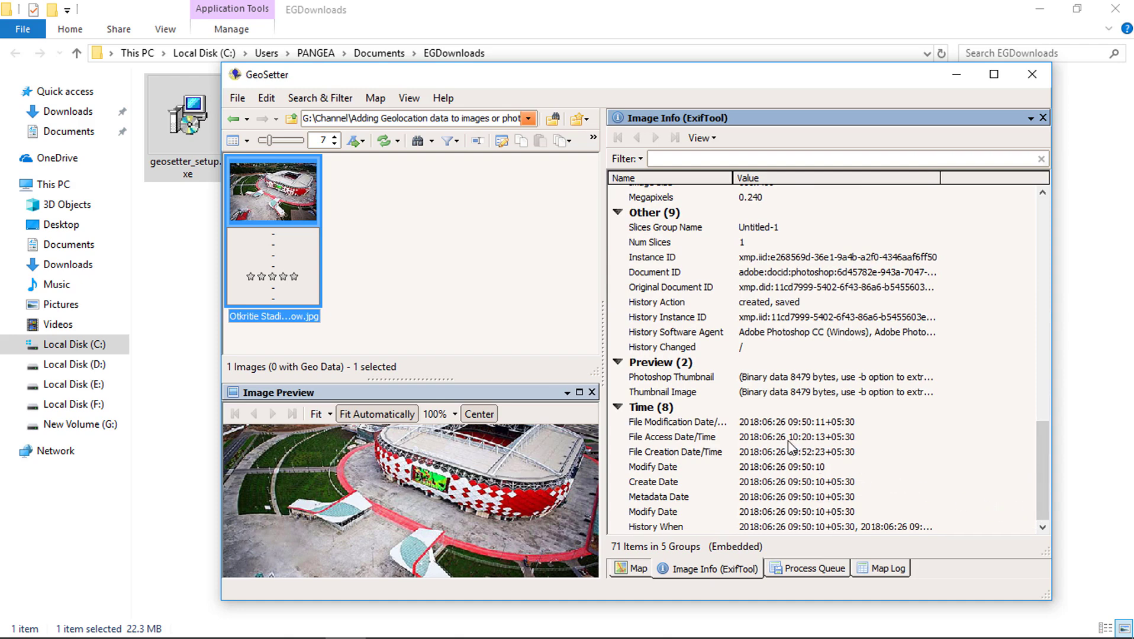
left_click(634, 569)
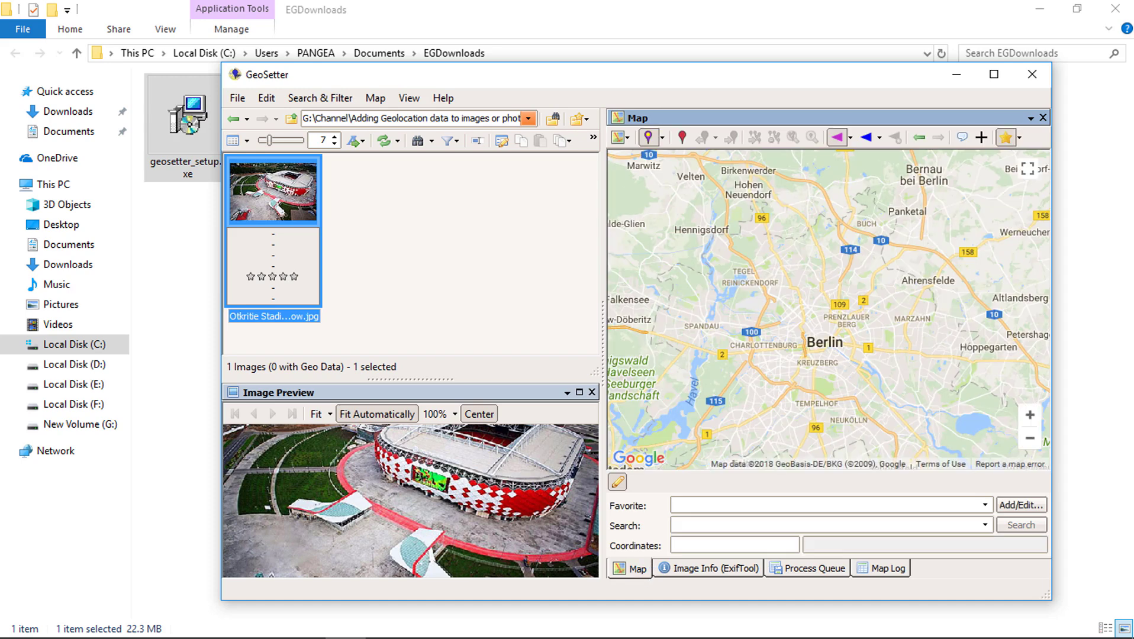
left_click(709, 568)
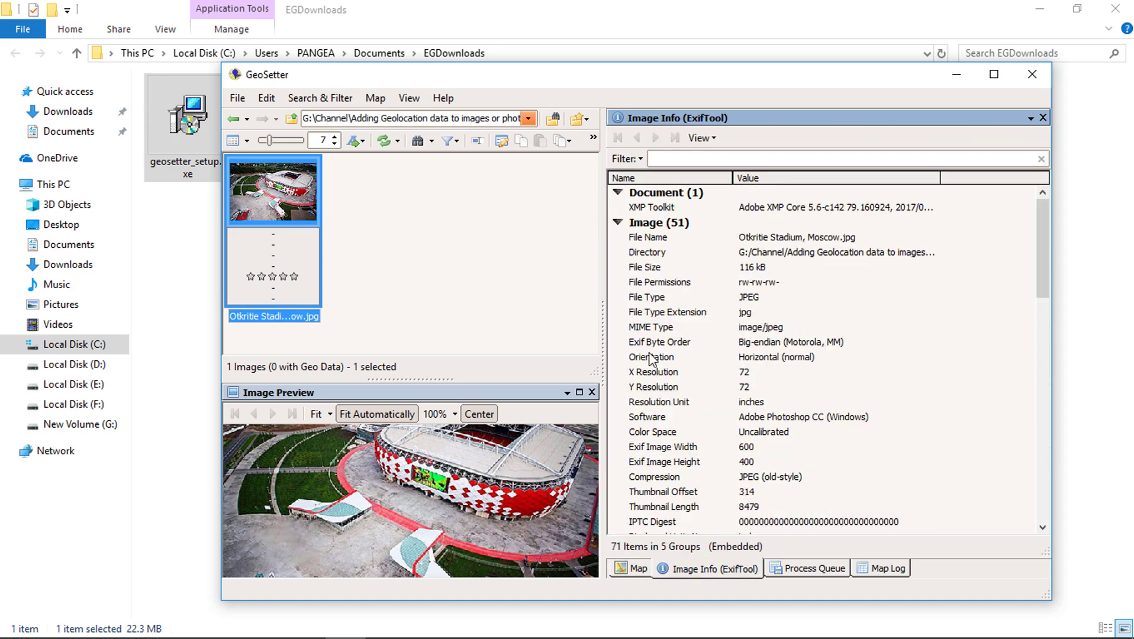
Enter latitude 55.81786100 and longitude 37.44025000 in Edit Data from the pasted pair
right_click(307, 213)
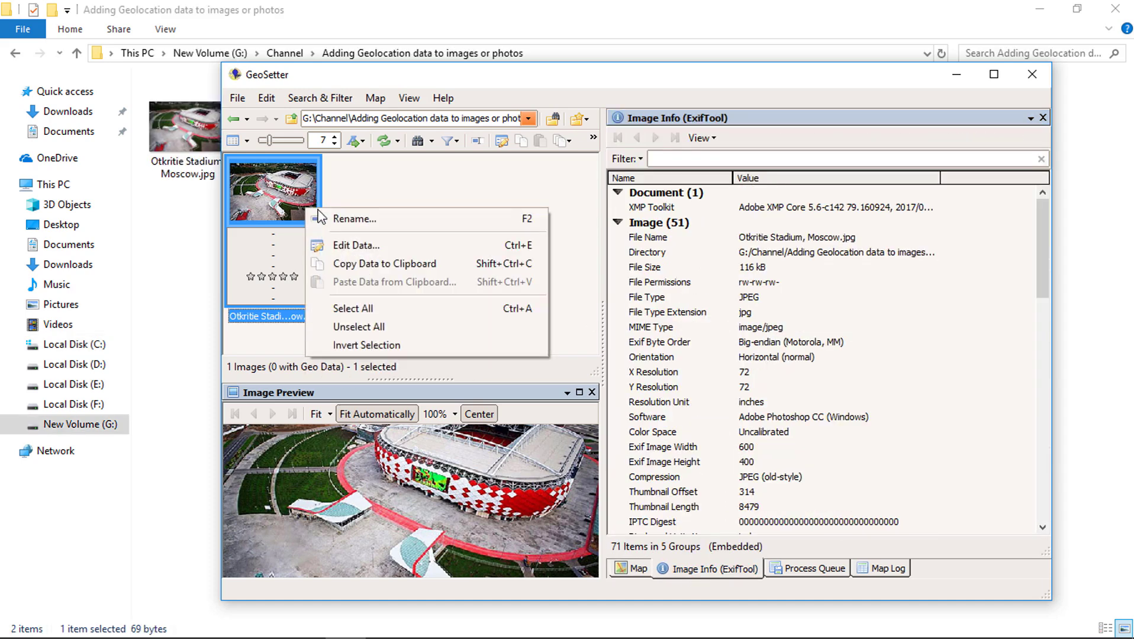
left_click(367, 250)
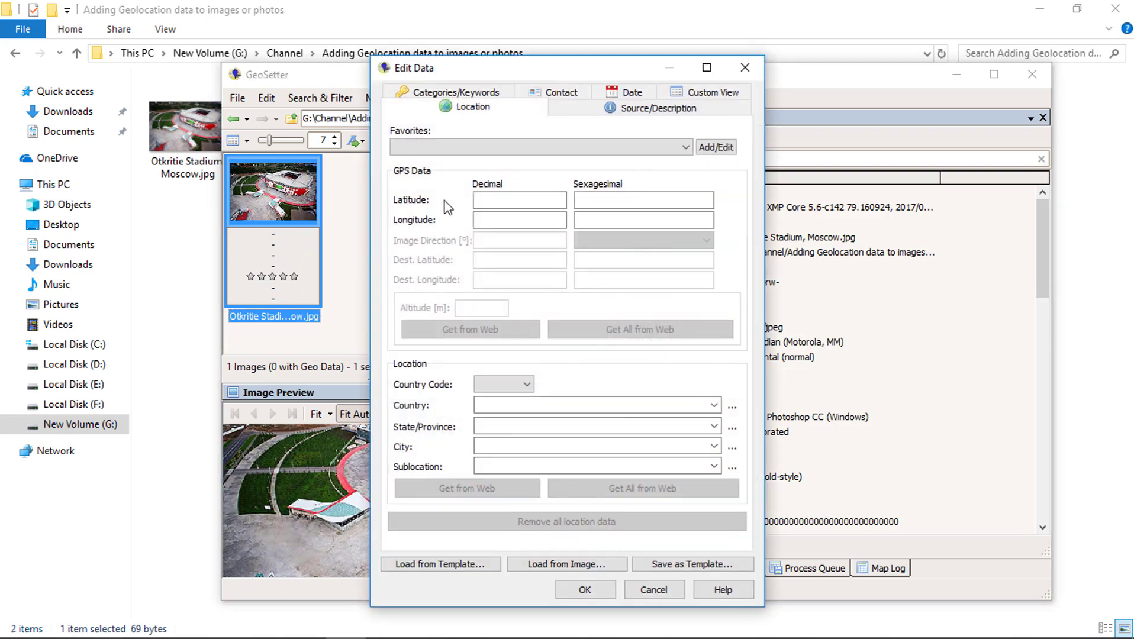
left_click(490, 200)
key("ctrl+v")
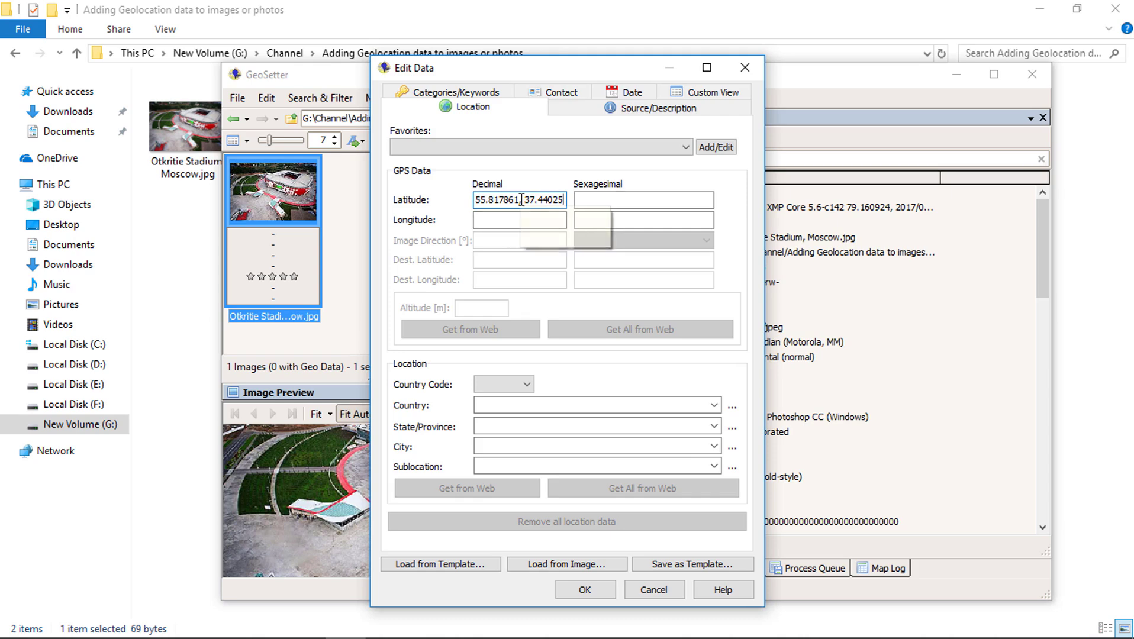
mouse_move(519, 200)
left_mouse_down()
mouse_move(551, 200)
mouse_move(551, 223)
left_mouse_up()
key("ctrl+c")
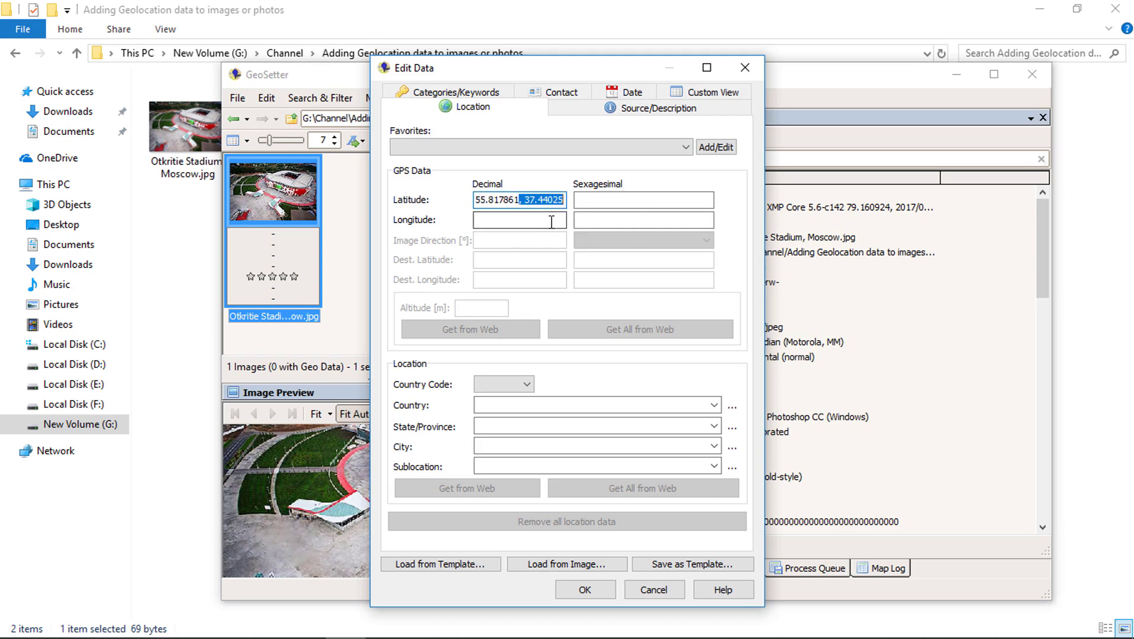
key("BackSpace")
left_click(498, 220)
key("ctrl+v")
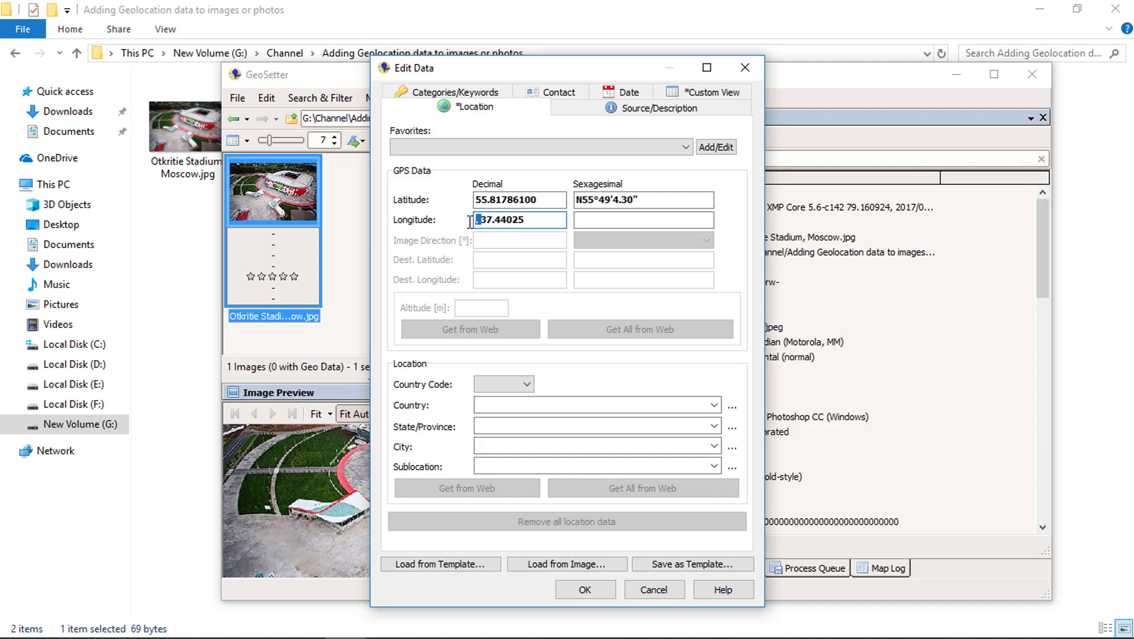
key("BackSpace")
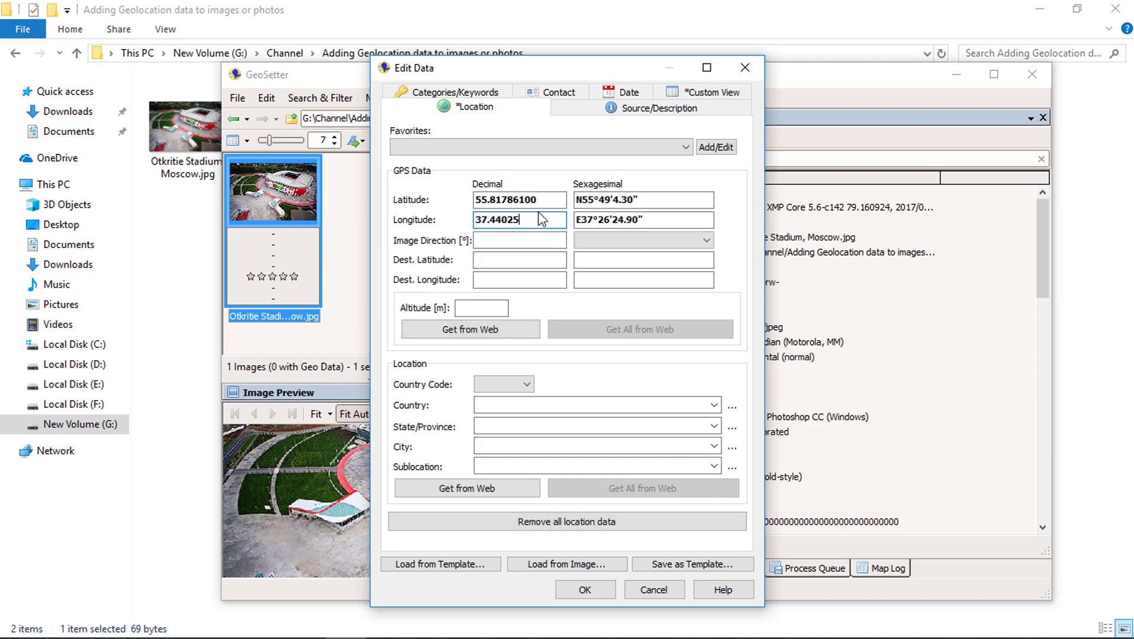
key("Tab")
left_click(585, 590)
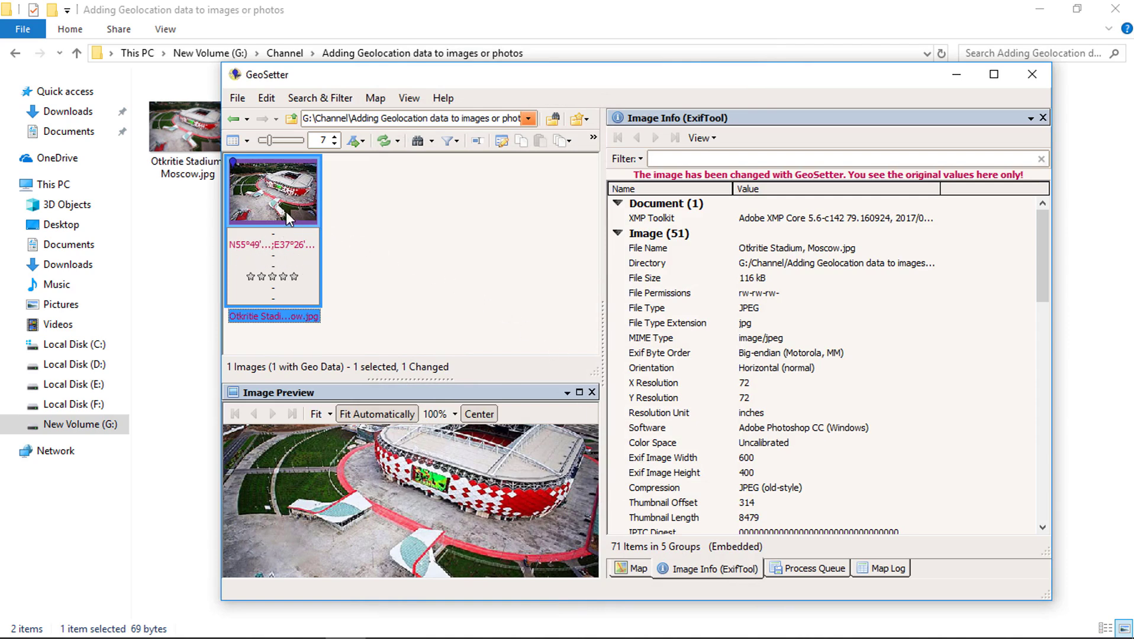
Refresh the folder and confirm saving the GPS coordinates into the stadium photo
left_click(347, 189)
left_click(385, 141)
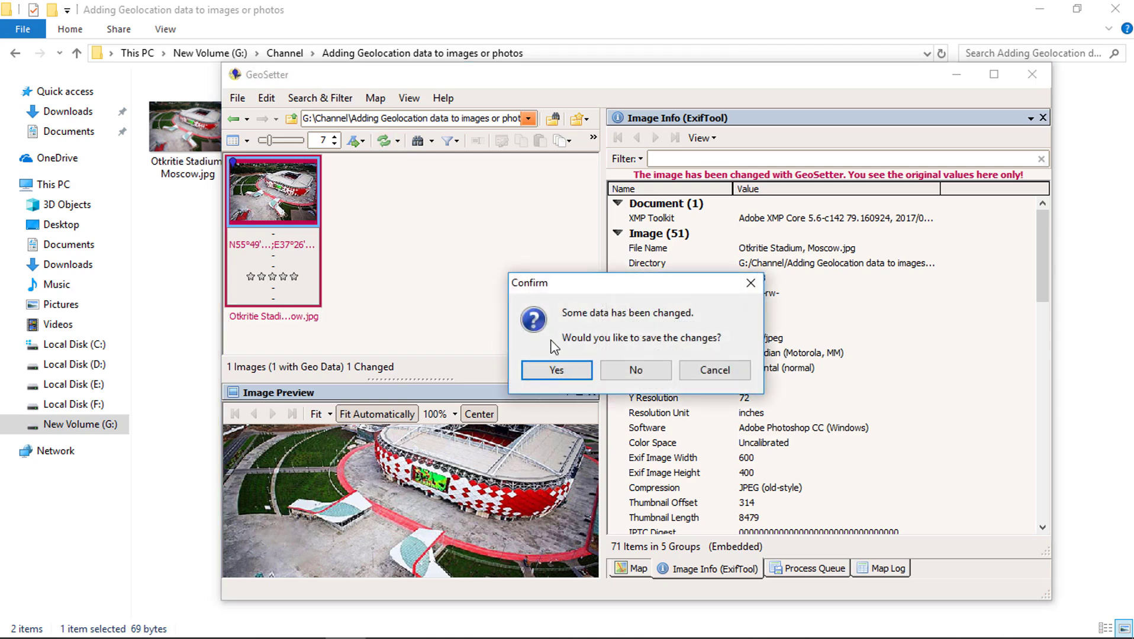
left_click(551, 374)
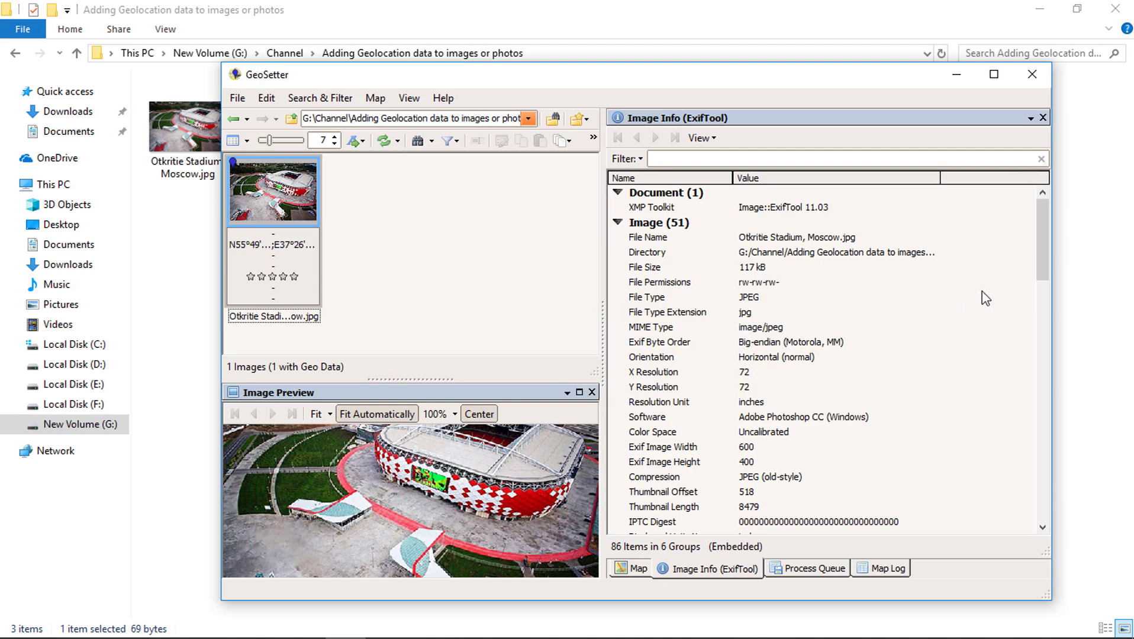
left_click_drag(1038, 257, 1033, 432)
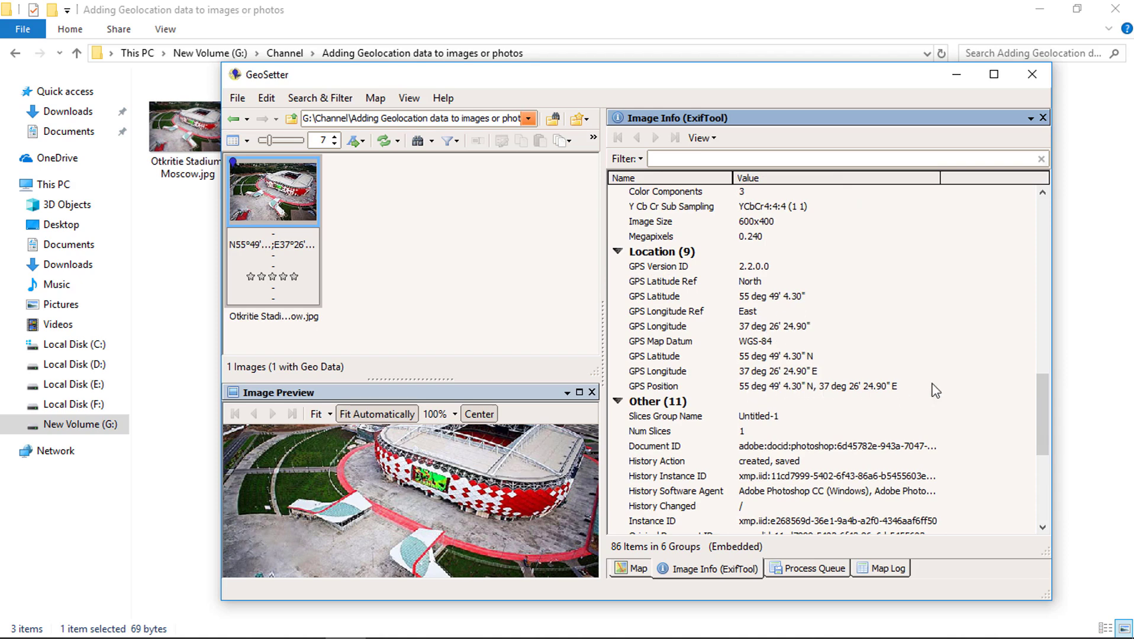
left_click_drag(1044, 416, 1037, 490)
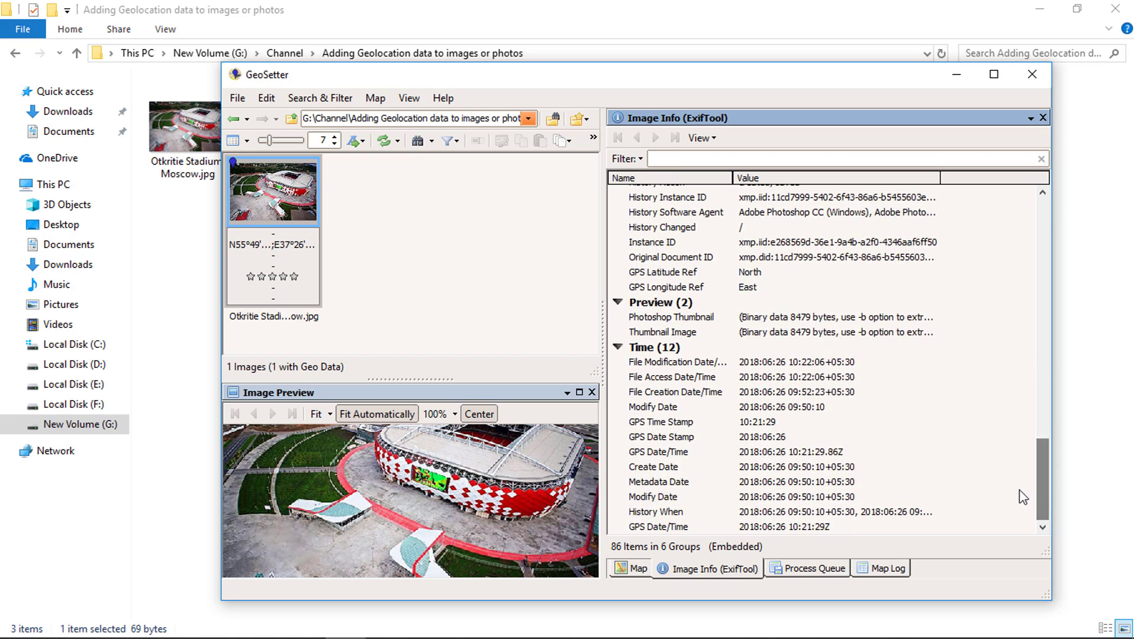
Exit GeoSetter and close the Notepad note holding the coordinates
left_click(346, 271)
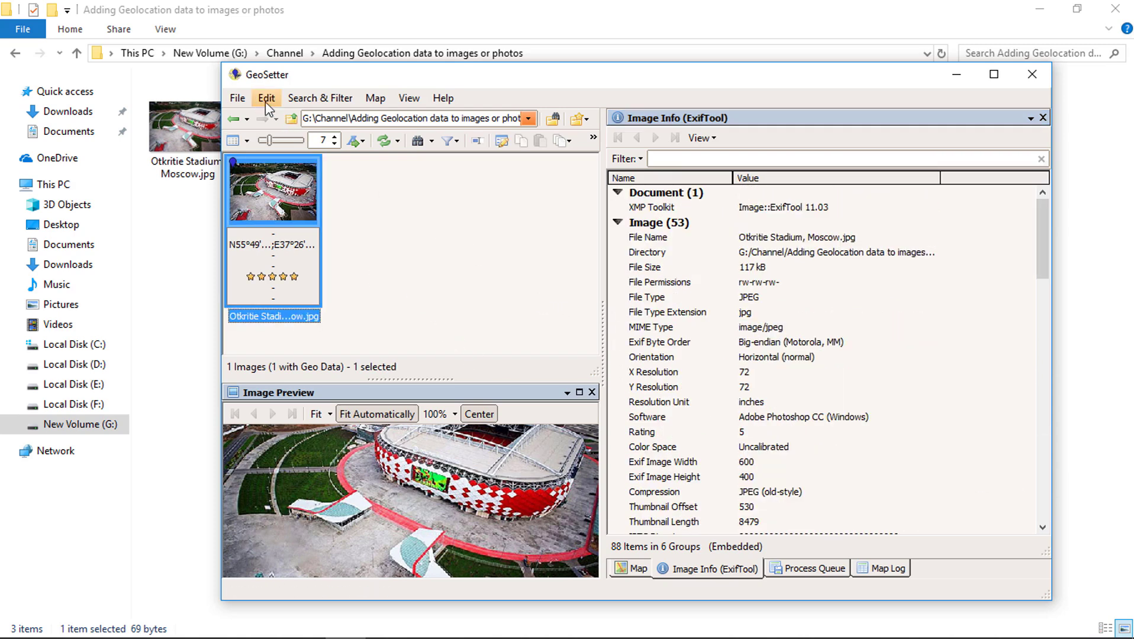
left_click(239, 102)
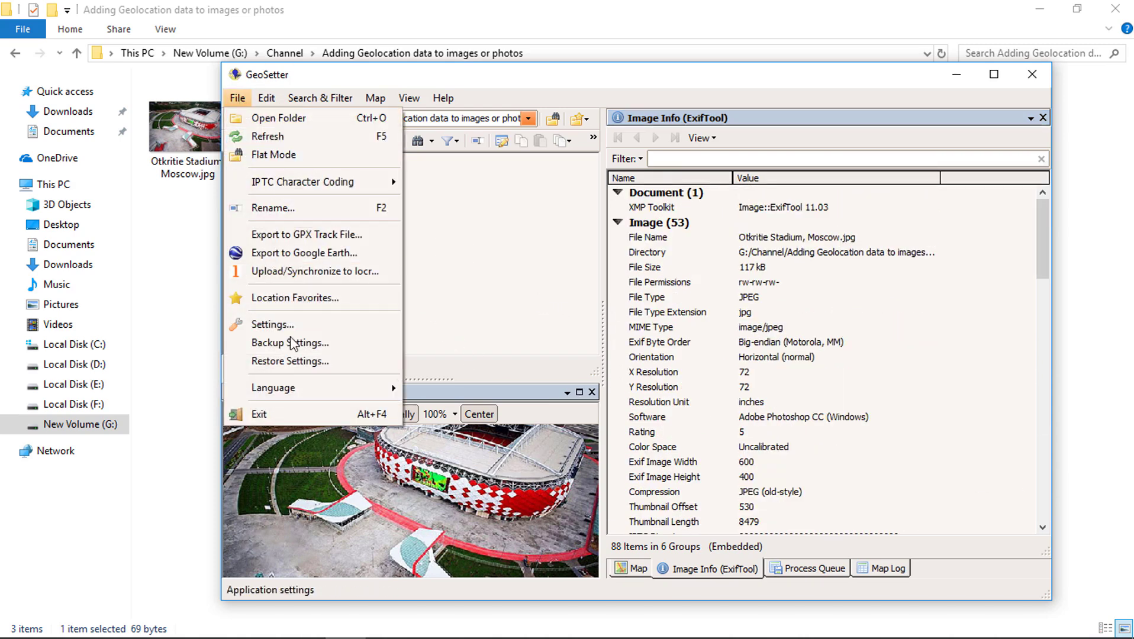
left_click(282, 412)
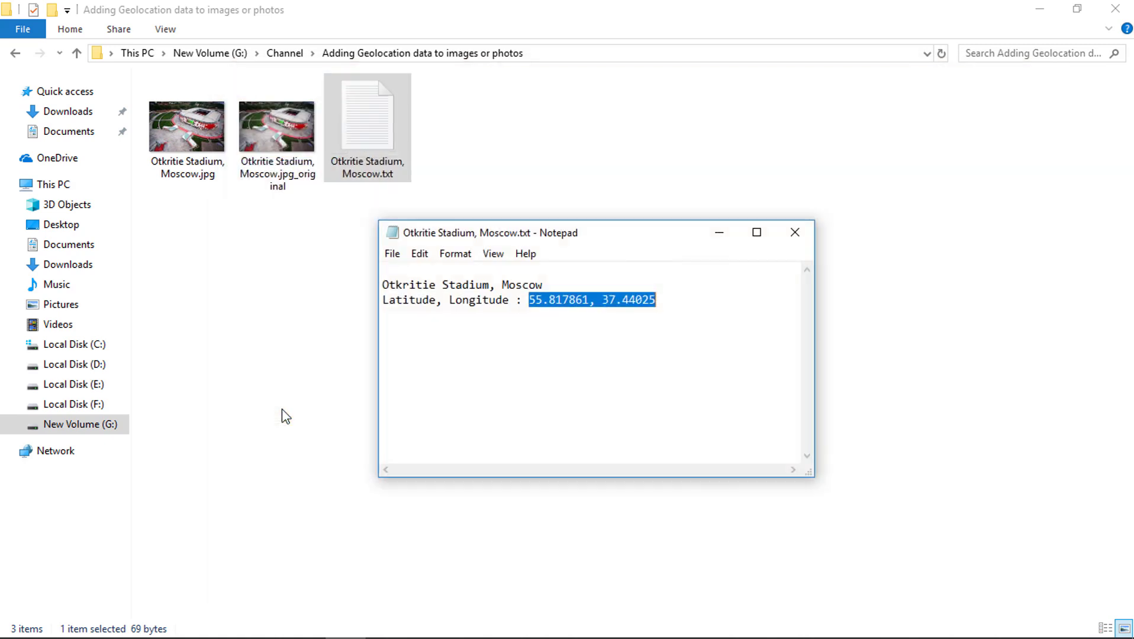
left_click(795, 233)
Review the detailed properties of the jpg_original backup image, then close them
left_click(546, 220)
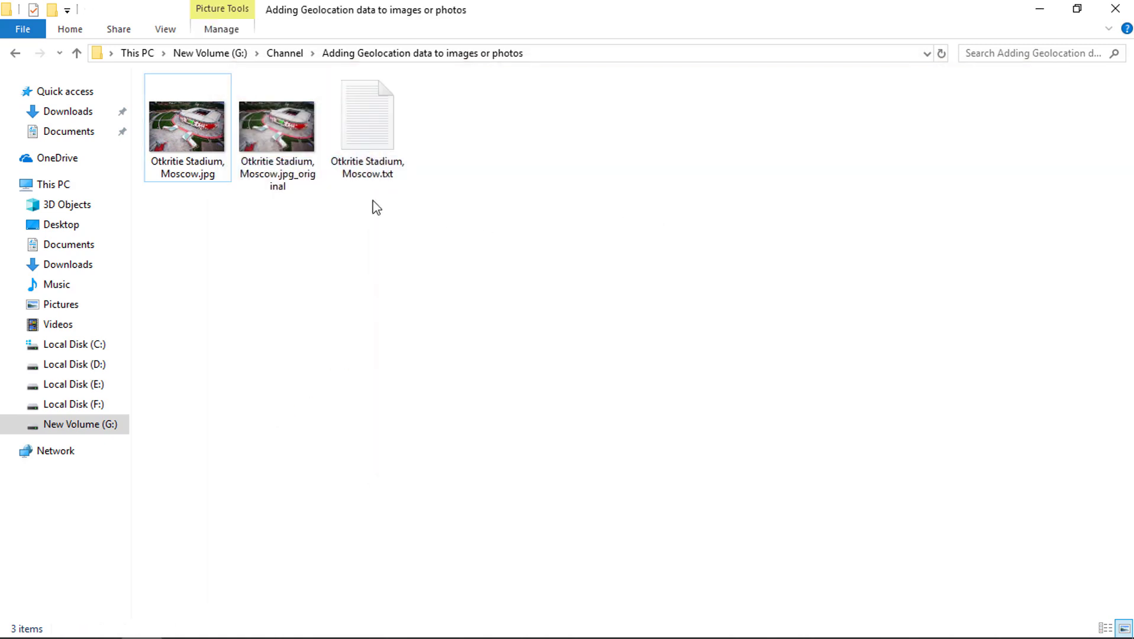
left_click(274, 170)
right_click(274, 169)
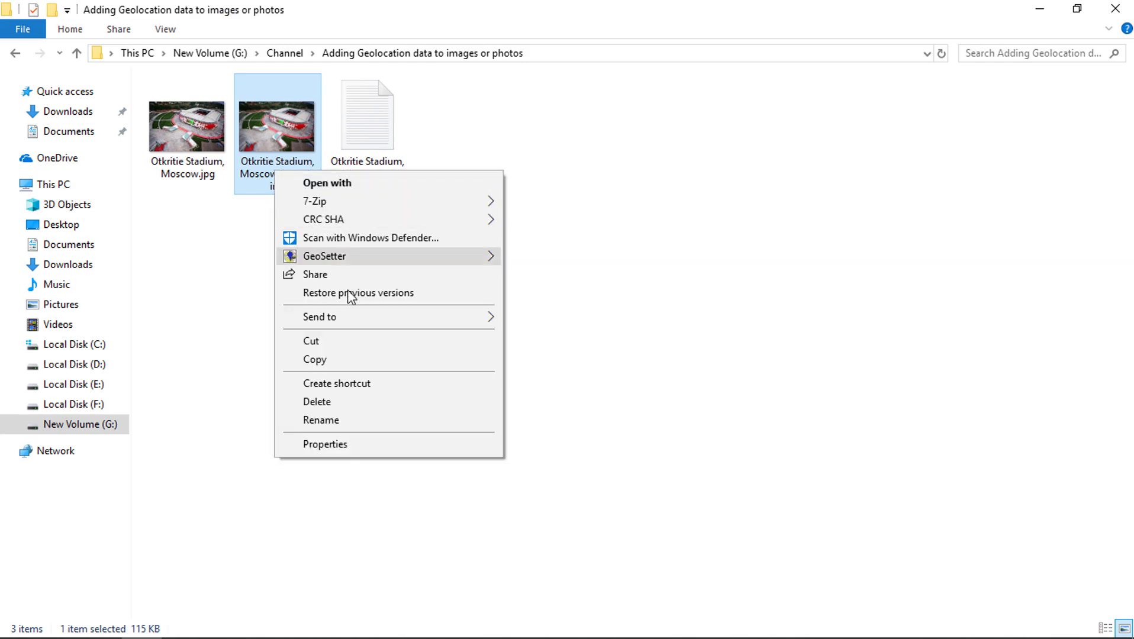
left_click(342, 442)
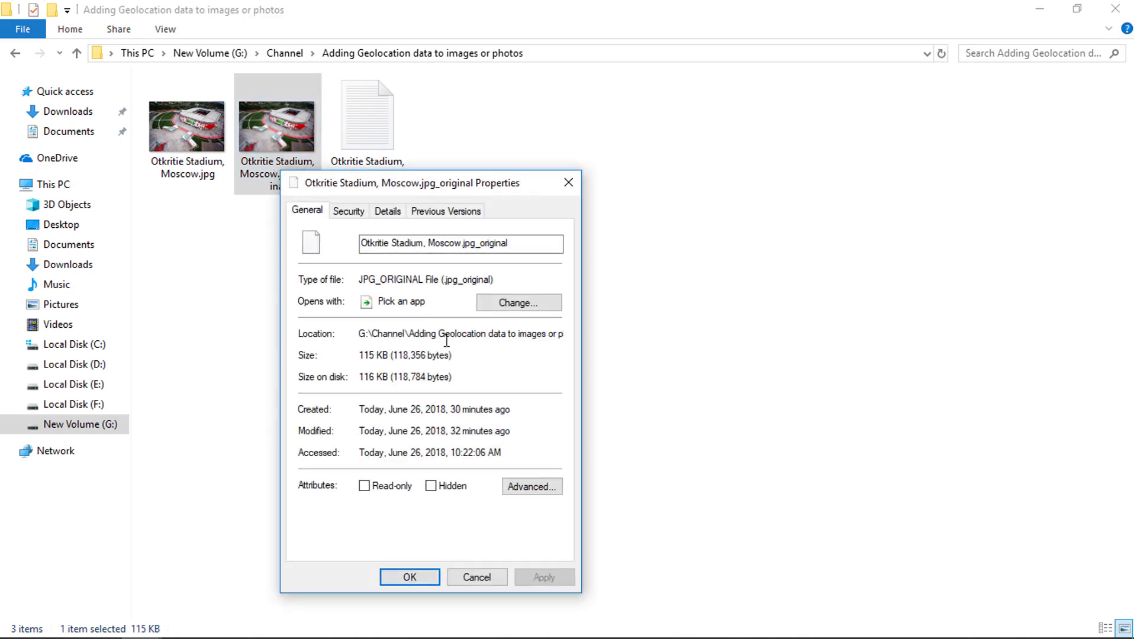
left_click(397, 219)
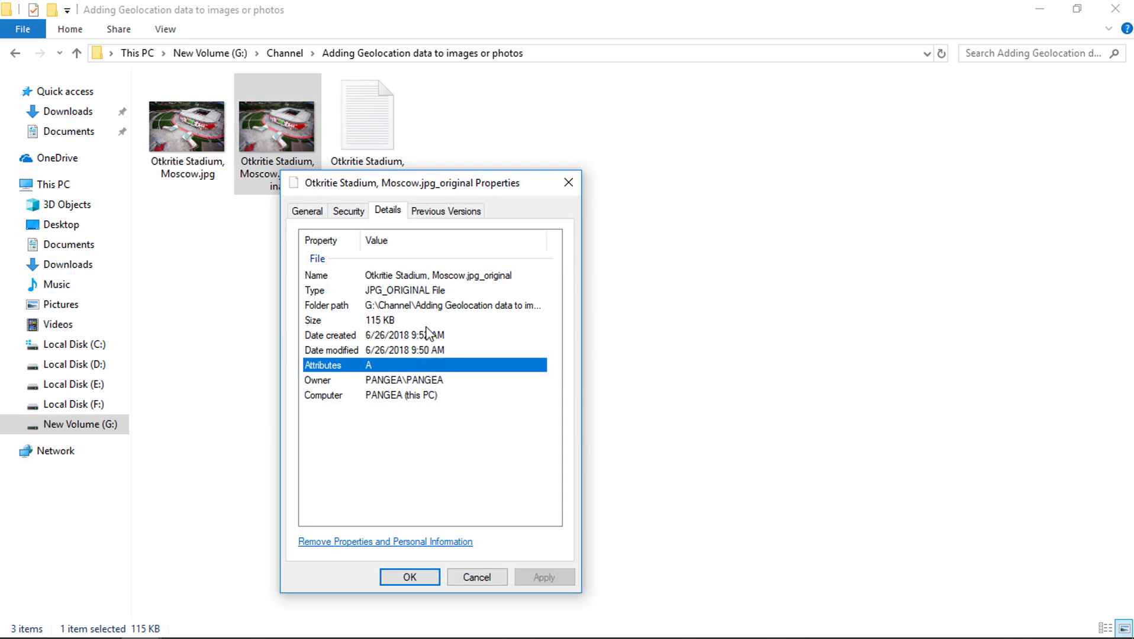
left_click(568, 182)
left_click(203, 146)
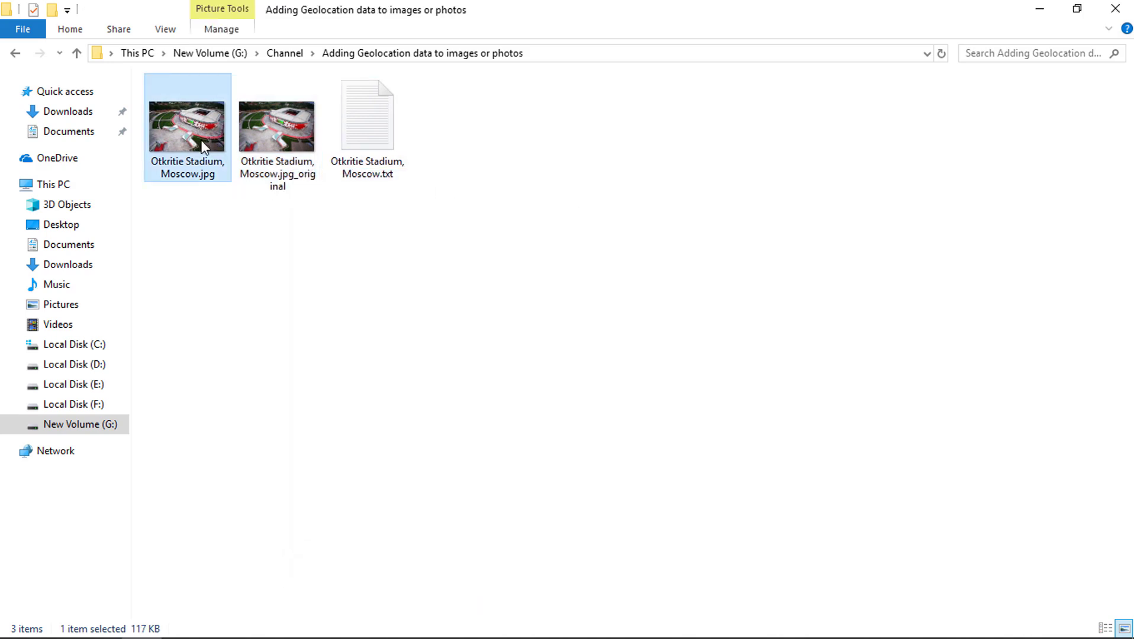
right_click(202, 147)
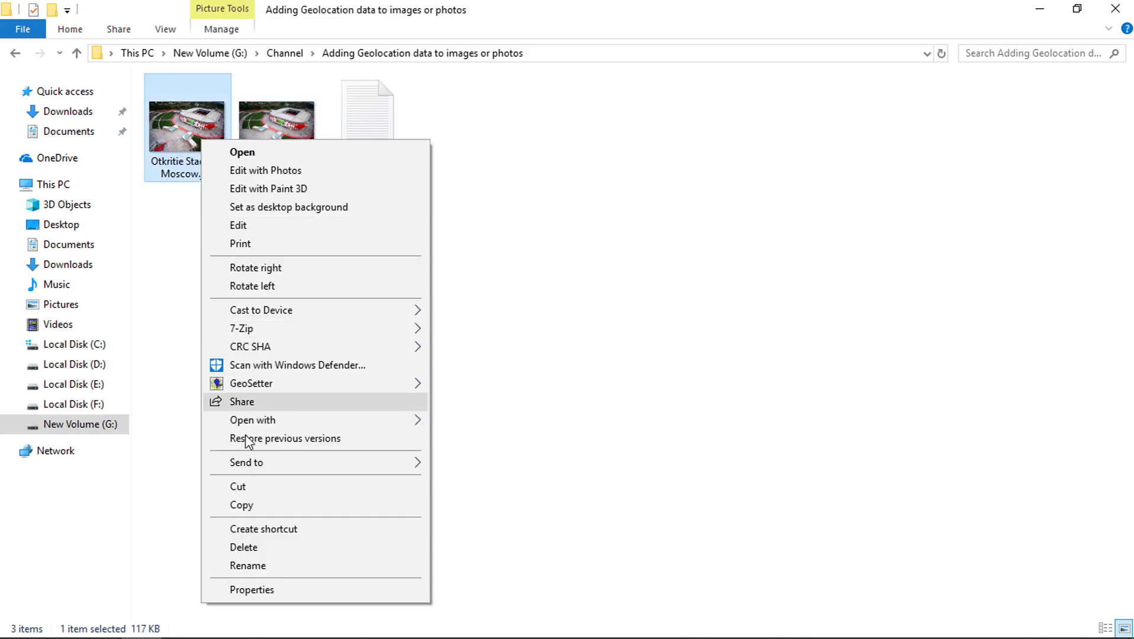
left_click(274, 585)
left_click(318, 182)
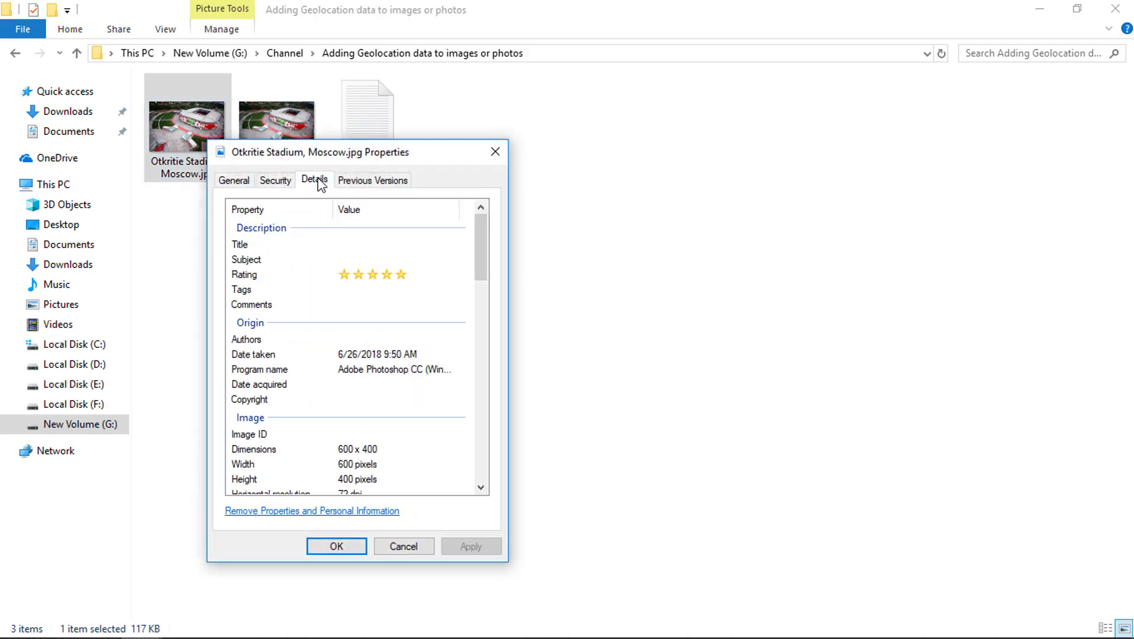
left_click_drag(484, 266, 485, 450)
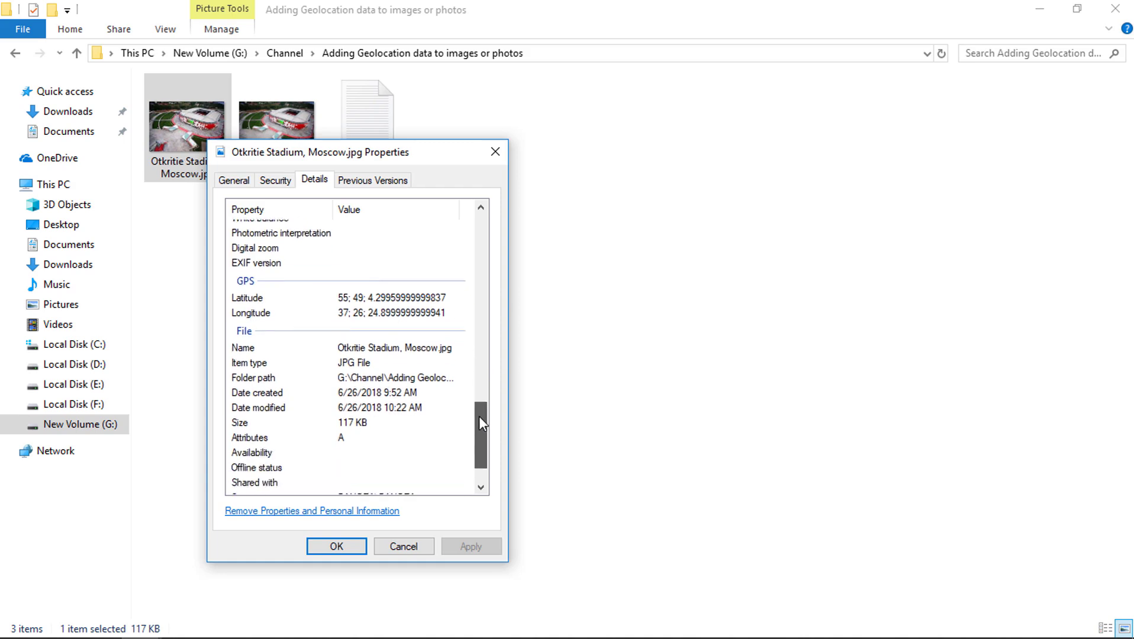
left_click_drag(479, 424, 478, 434)
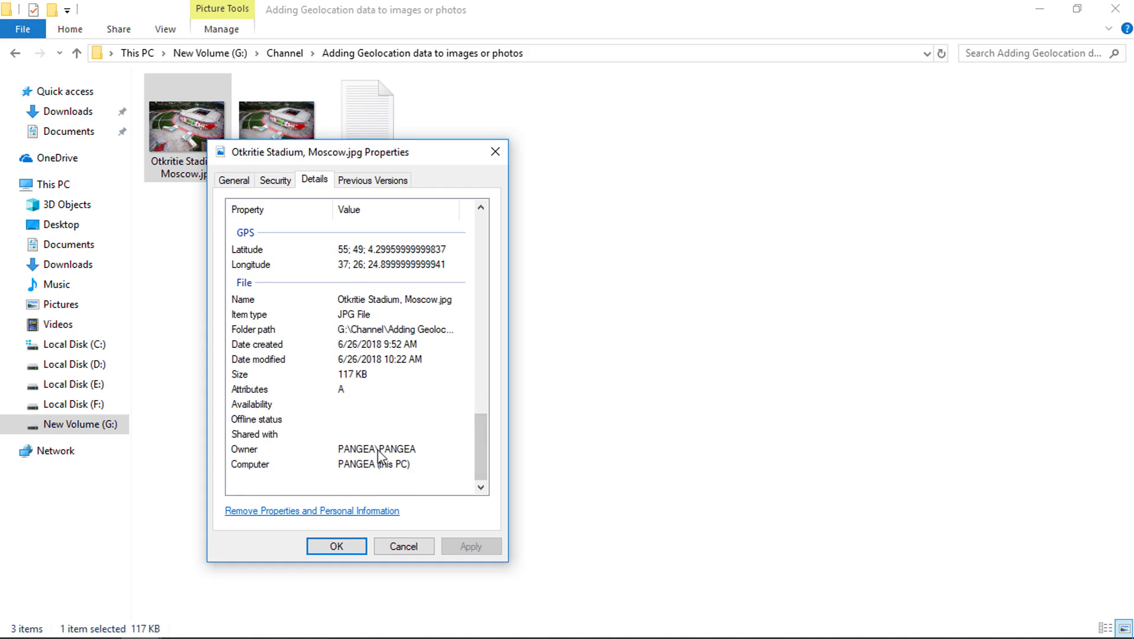
left_click(337, 546)
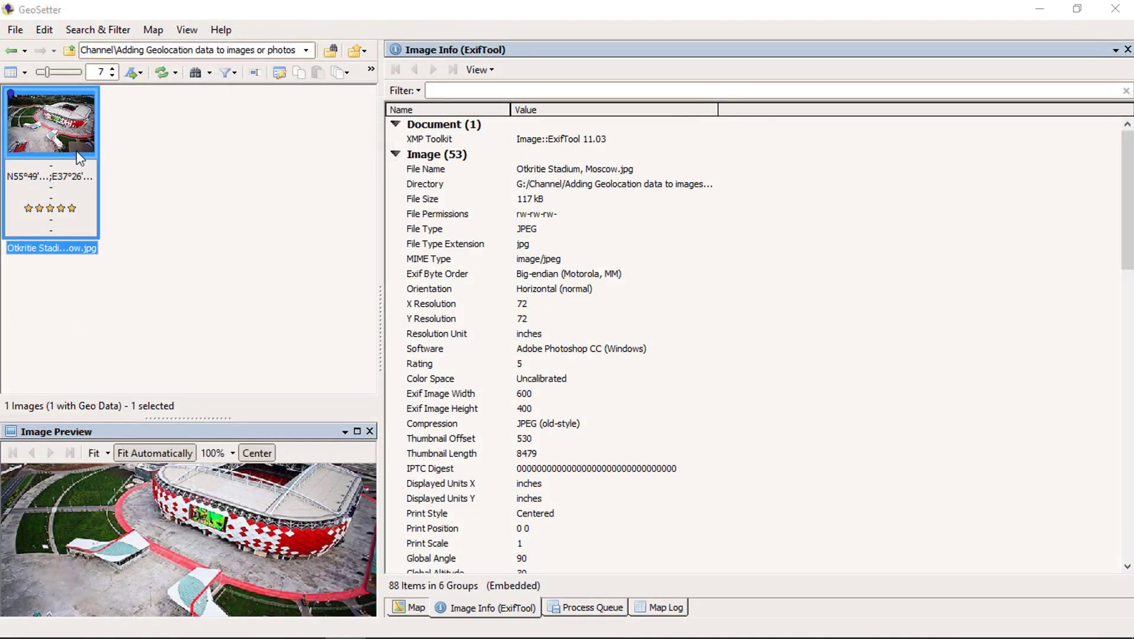
left_click_drag(1122, 257, 1115, 468)
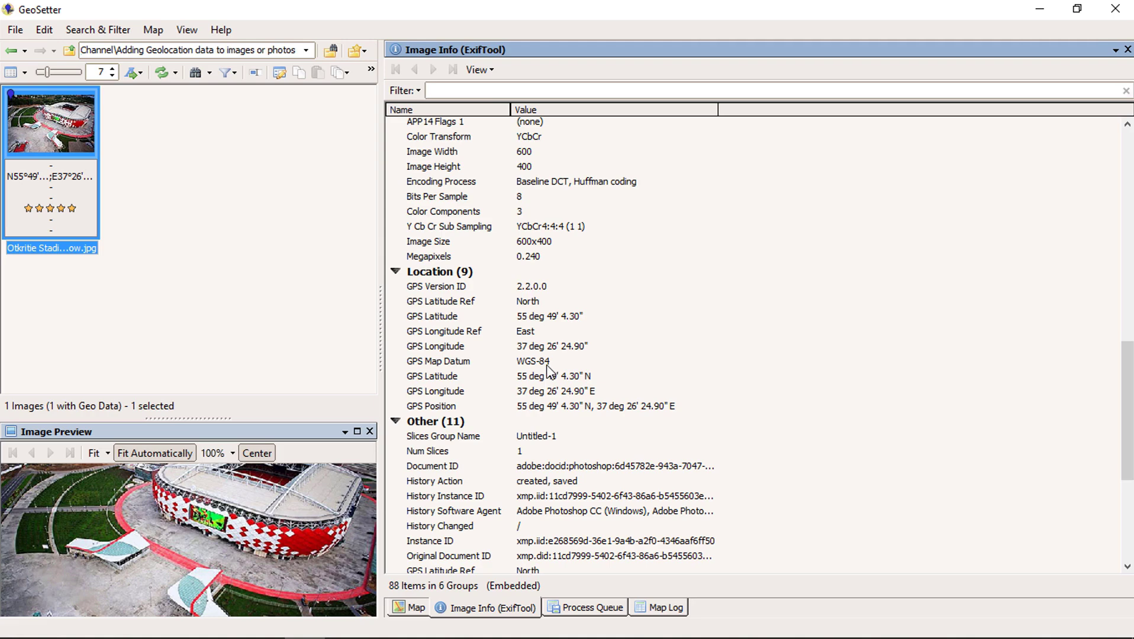
Display the stadium photo's pinned location in northwest Moscow on the map
left_click(413, 609)
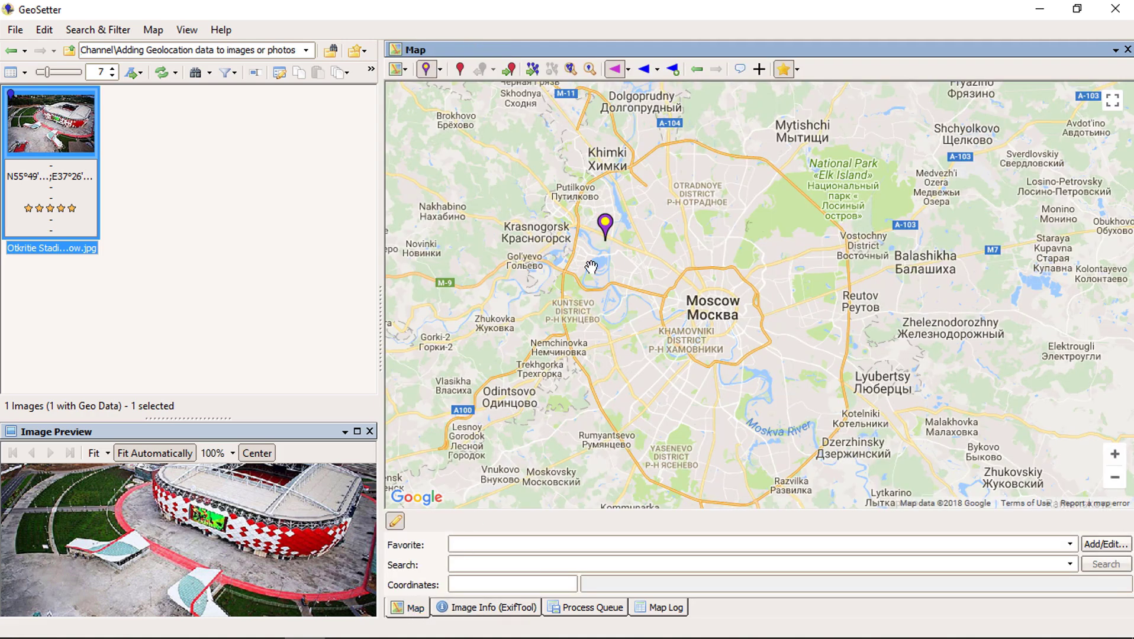